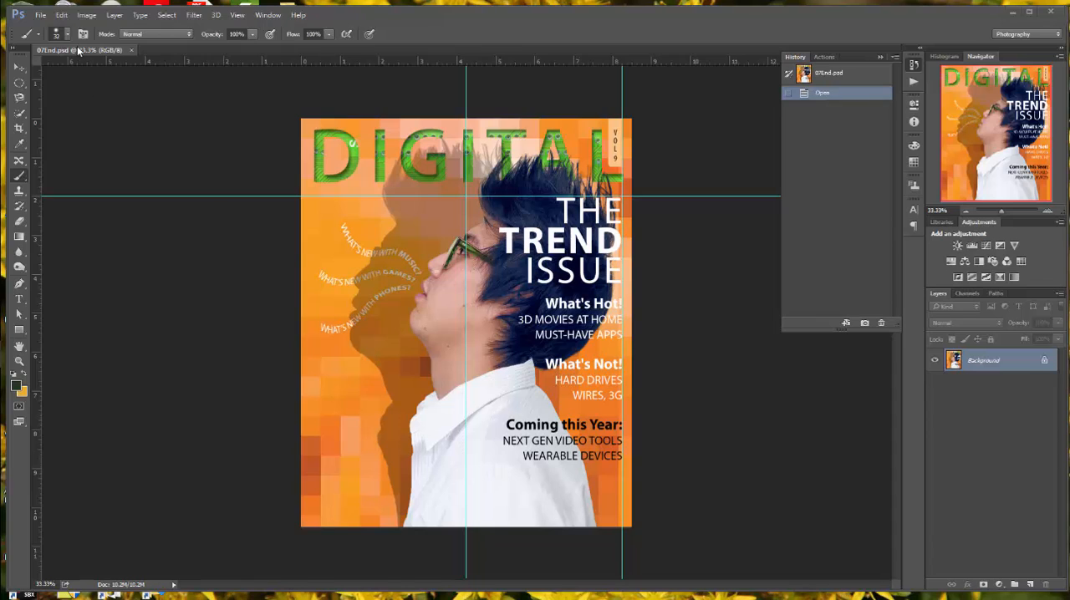
Step: Open 07Start.psd from the Lesson 07 folder and toggle the Model layer's visibility off and back on
{"action": "left_click", "coordinate": [39, 16]}
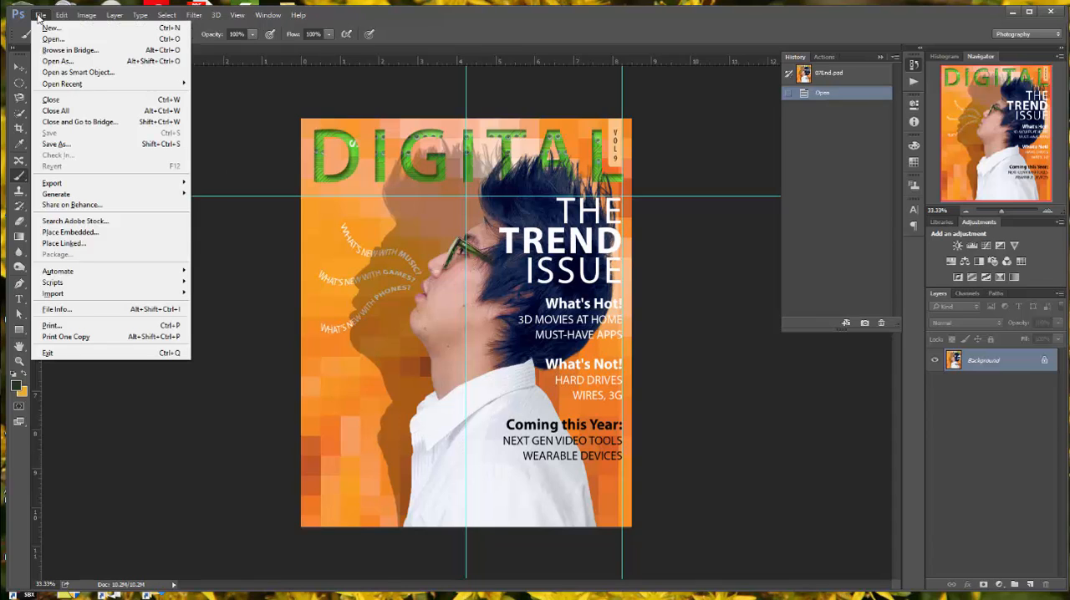
{"action": "left_click", "coordinate": [64, 38]}
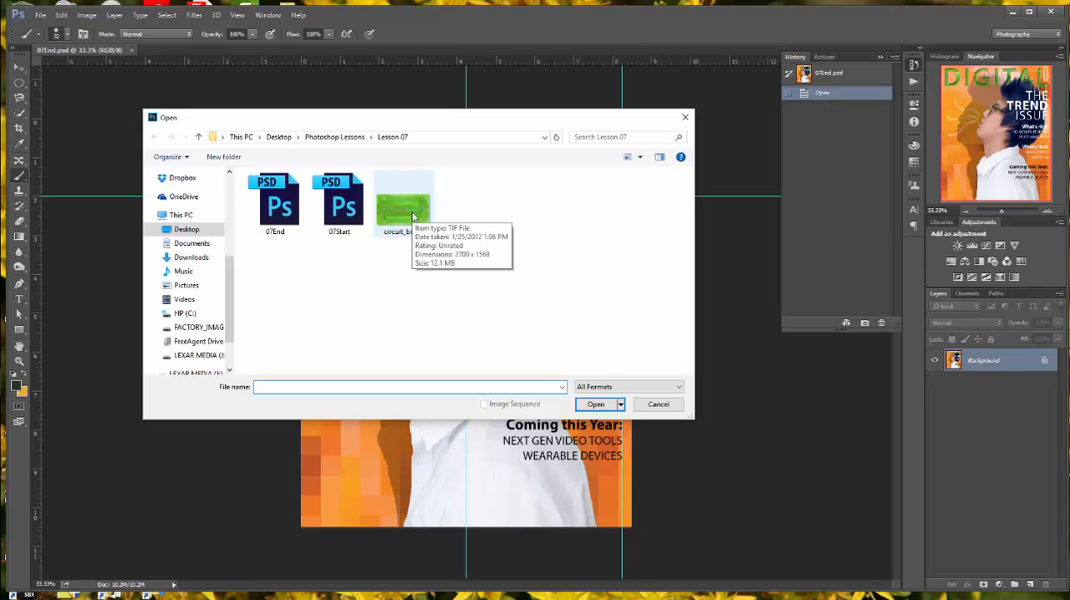
{"action": "left_click", "coordinate": [342, 205]}
{"action": "left_click", "coordinate": [595, 403]}
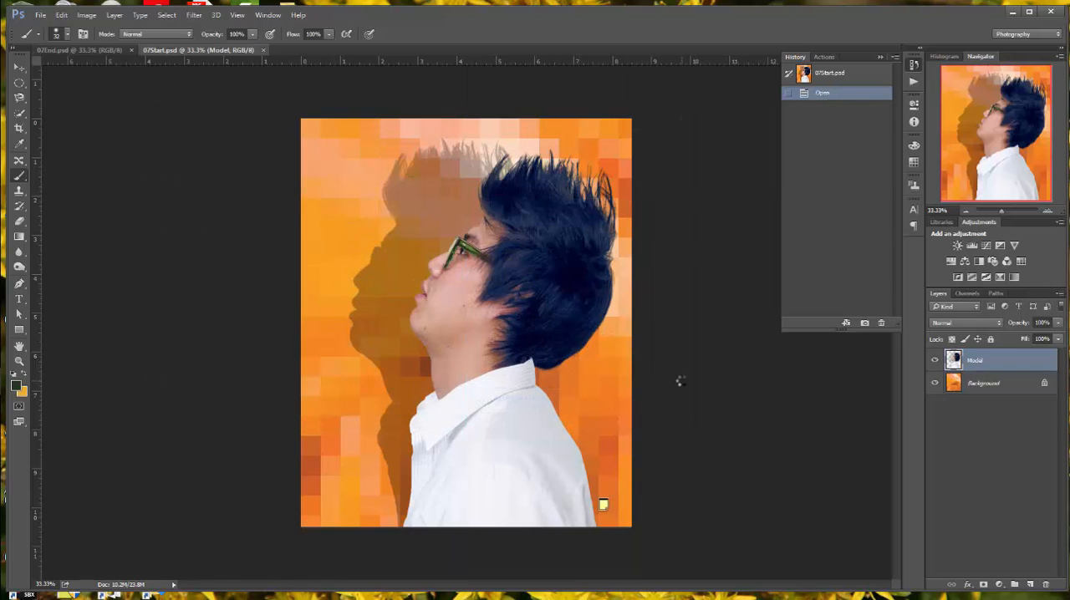
{"action": "left_click", "coordinate": [935, 360]}
{"action": "left_click", "coordinate": [935, 360]}
Step: Place a vertical guide at 4.25 in, through the horizontal centre of the cover image
{"action": "key", "text": "ctrl+shift+s"}
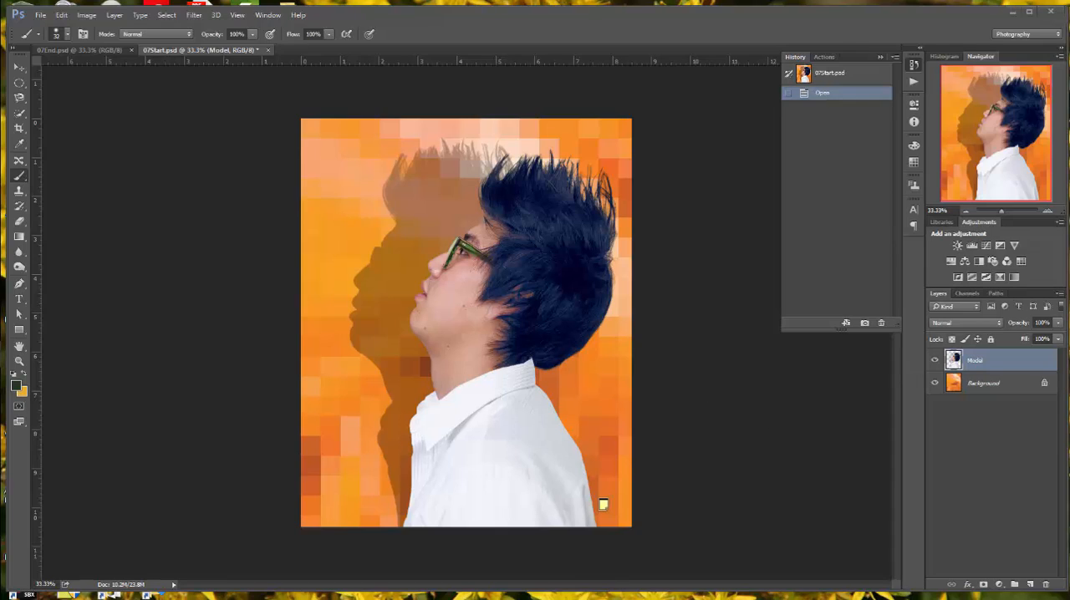
{"action": "left_click", "coordinate": [237, 16]}
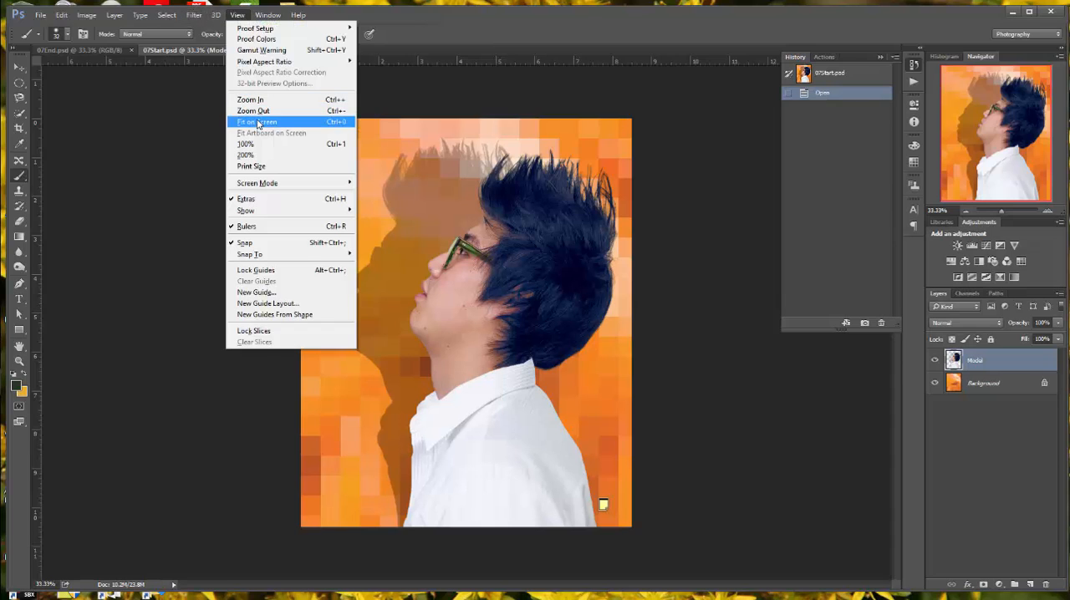
{"action": "left_click", "coordinate": [258, 122]}
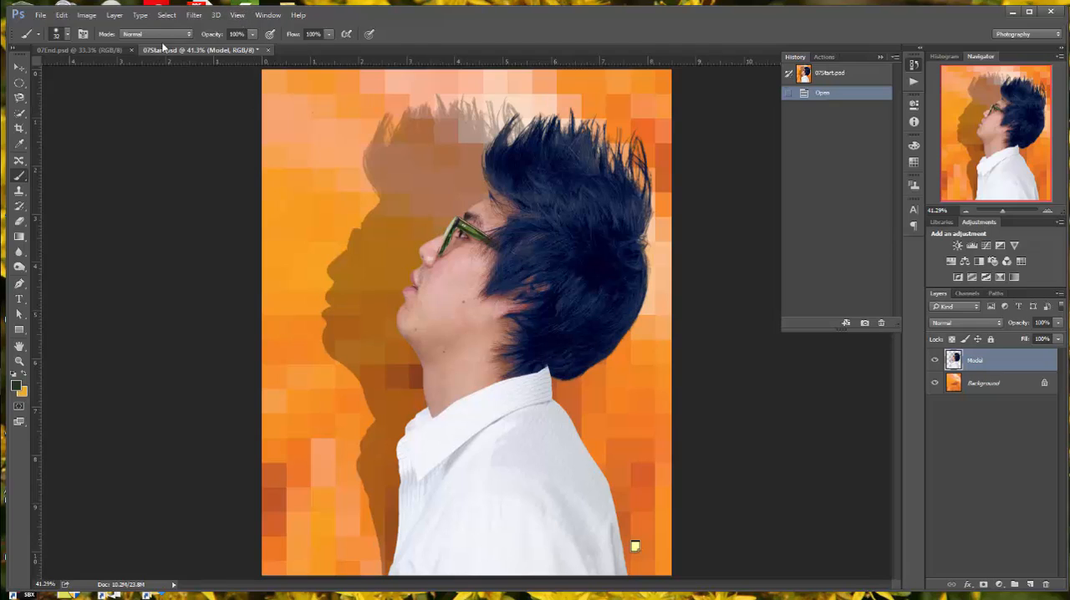
{"action": "left_click", "coordinate": [238, 15]}
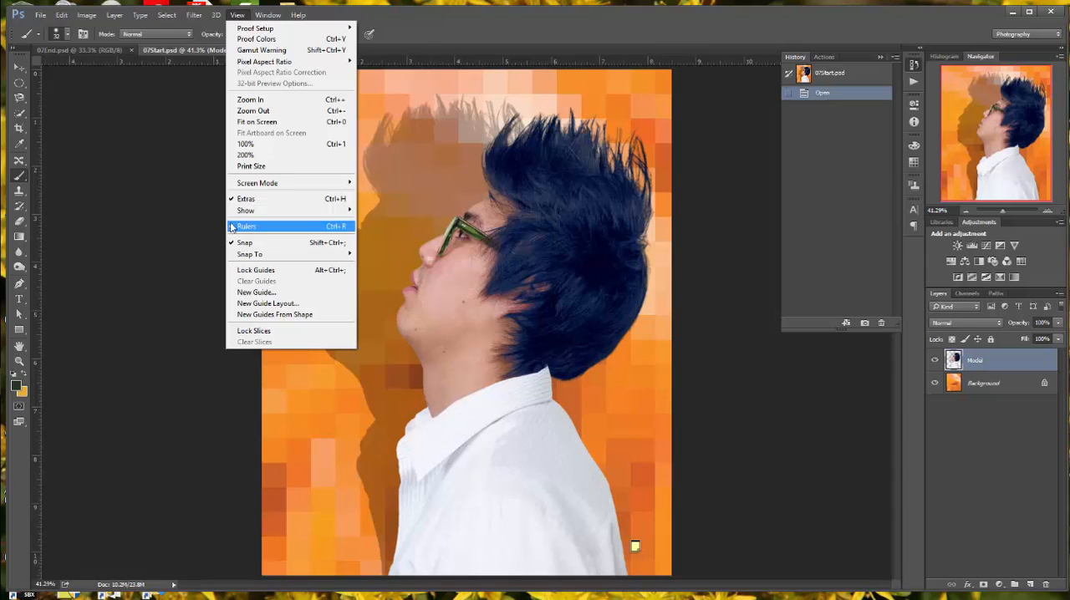
{"action": "left_click", "coordinate": [194, 209]}
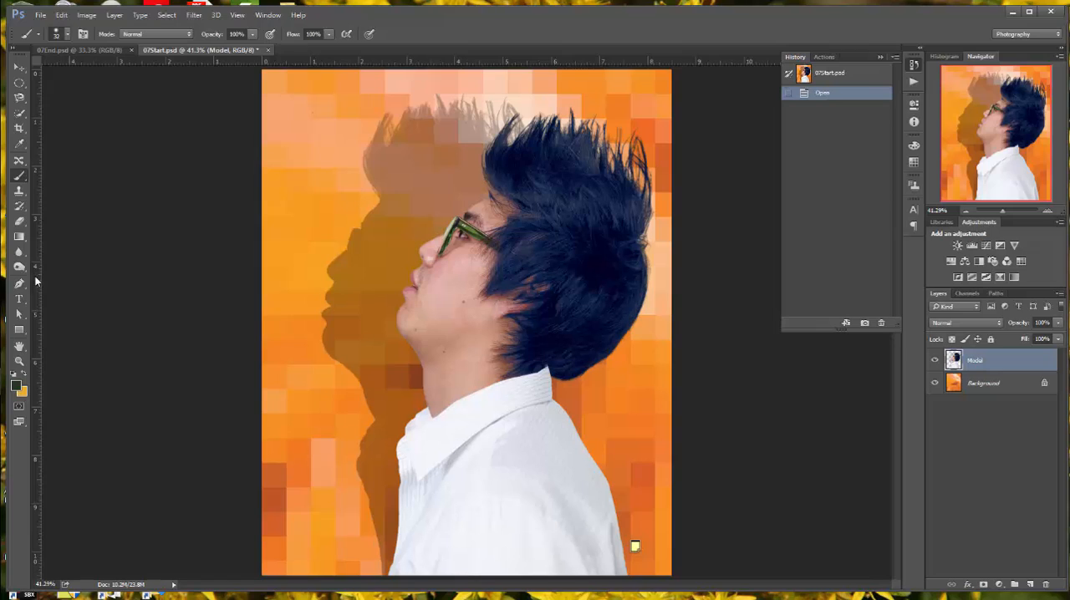
{"action": "left_click_drag", "start_coordinate": [35, 280], "coordinate": [465, 255]}
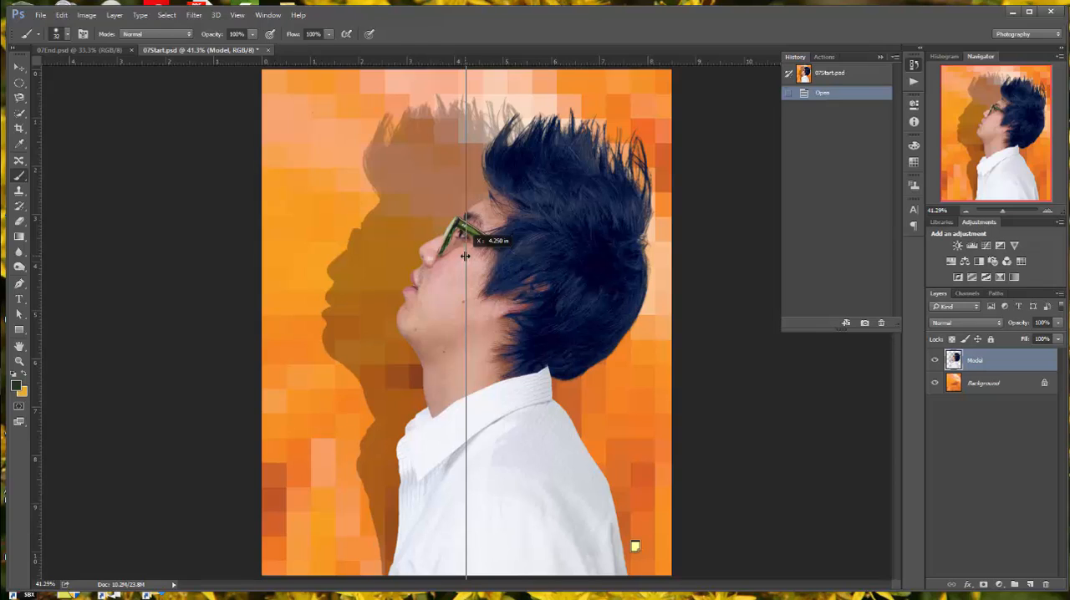
{"action": "left_click_drag", "start_coordinate": [465, 256], "coordinate": [466, 255]}
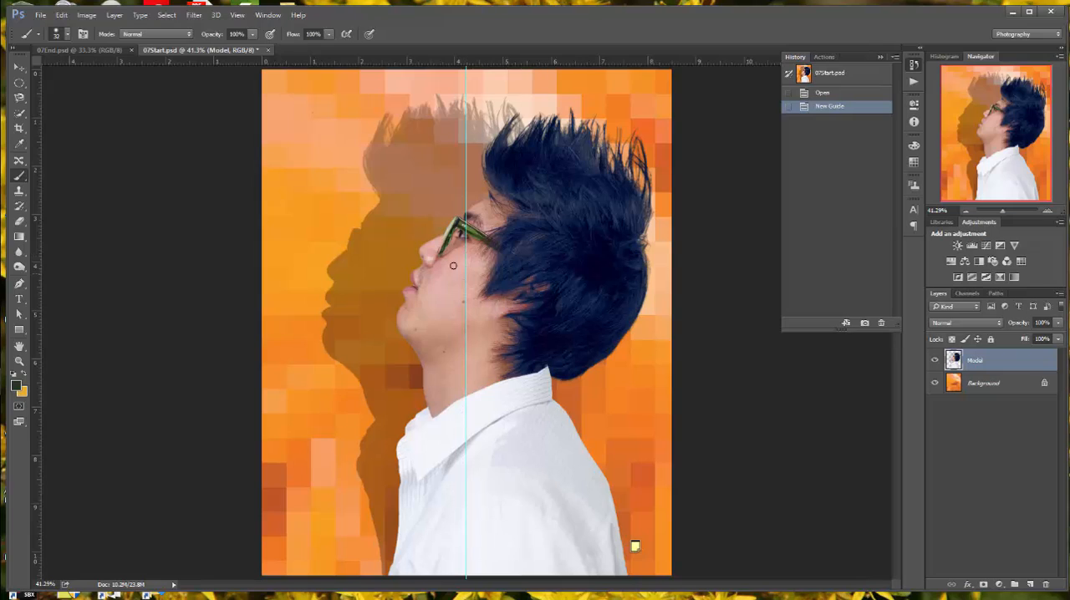
Step: Select the Background layer and set the Horizontal Type tool's font to Minion Pro Regular
{"action": "left_click", "coordinate": [997, 386]}
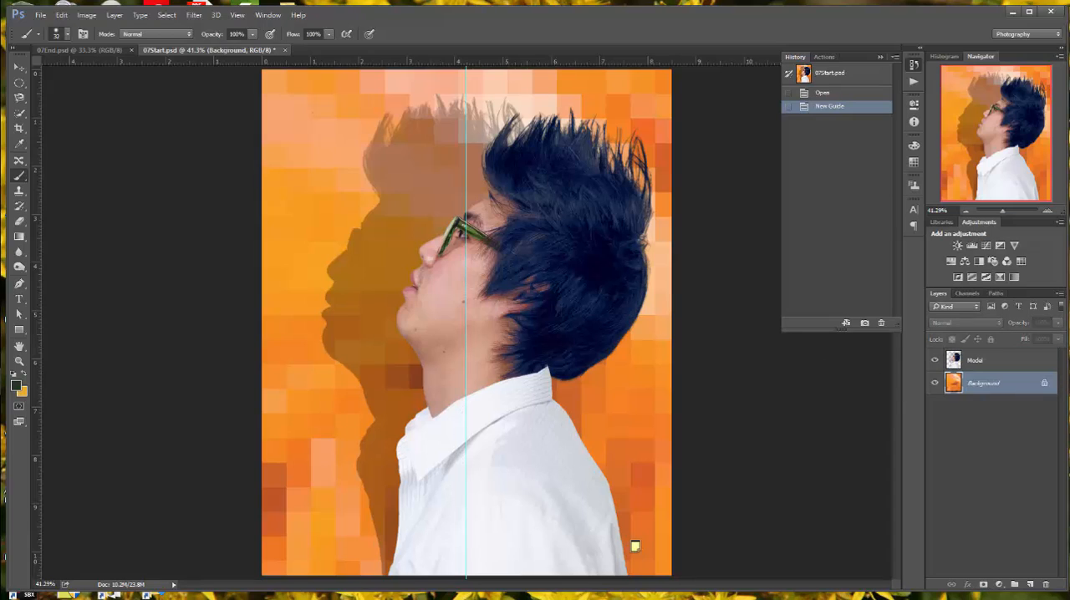
{"action": "left_click", "coordinate": [20, 301]}
{"action": "left_click", "coordinate": [21, 301]}
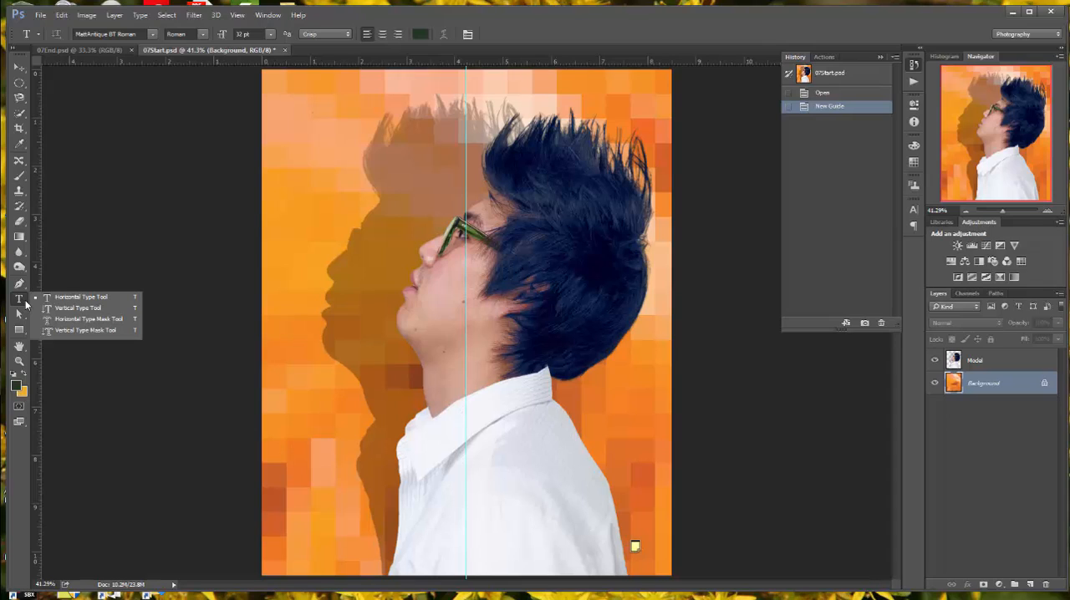
{"action": "left_click", "coordinate": [76, 297]}
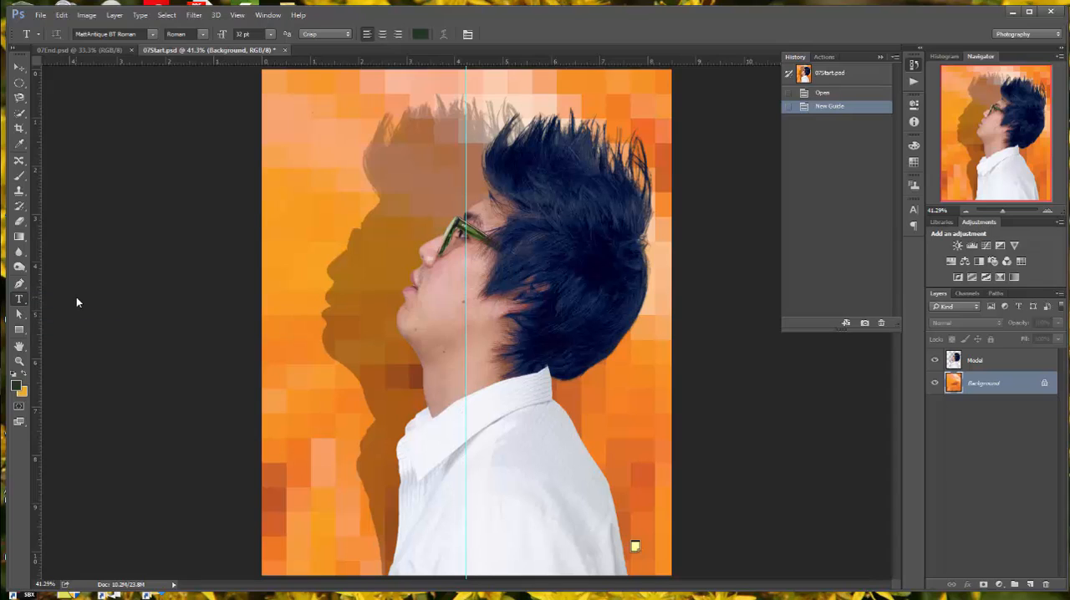
{"action": "left_click", "coordinate": [151, 37]}
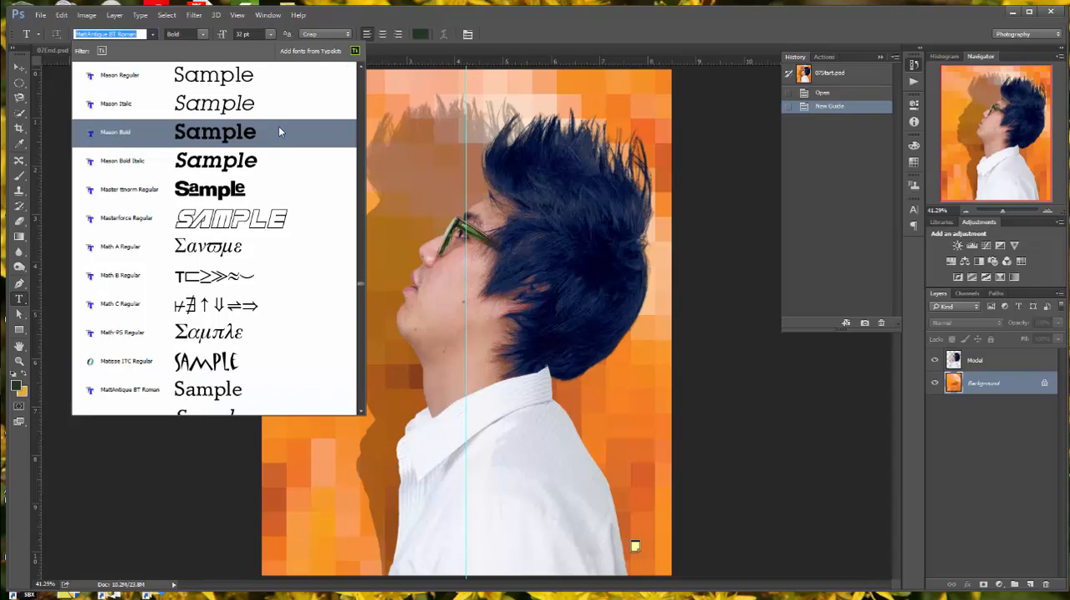
{"action": "scroll", "coordinate": [278, 126], "scroll_direction": "down", "scroll_amount": 3}
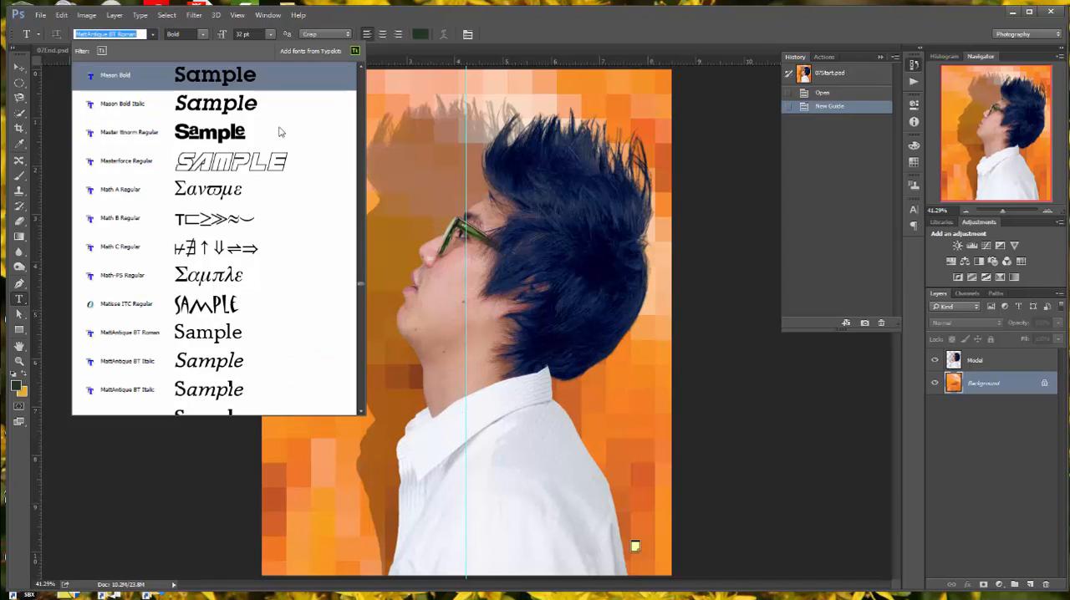
{"action": "scroll", "coordinate": [280, 131], "scroll_direction": "down", "scroll_amount": 1}
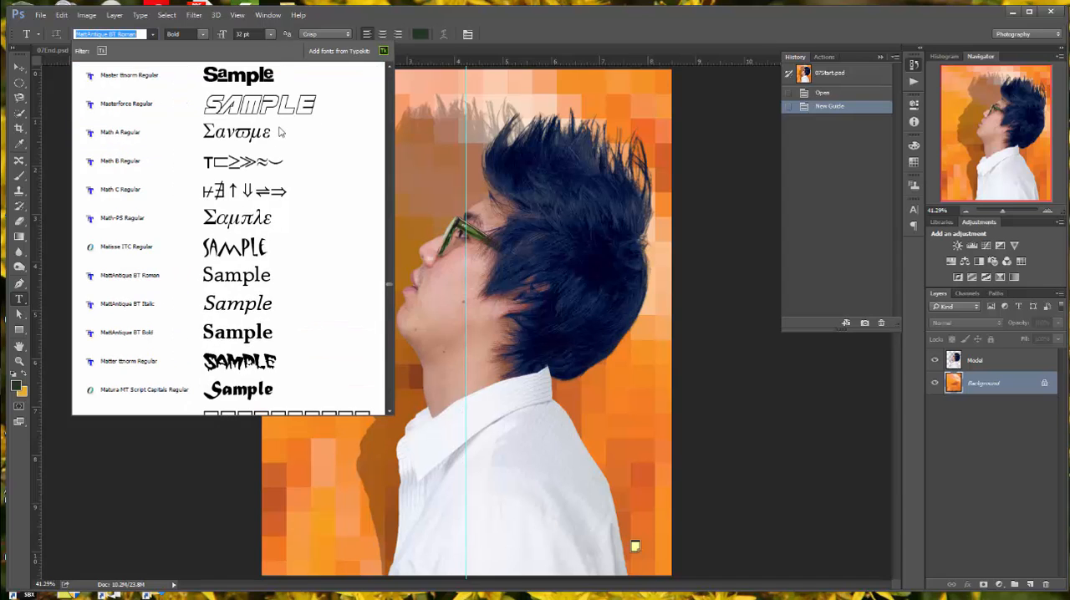
{"action": "scroll", "coordinate": [275, 125], "scroll_direction": "down", "scroll_amount": 10}
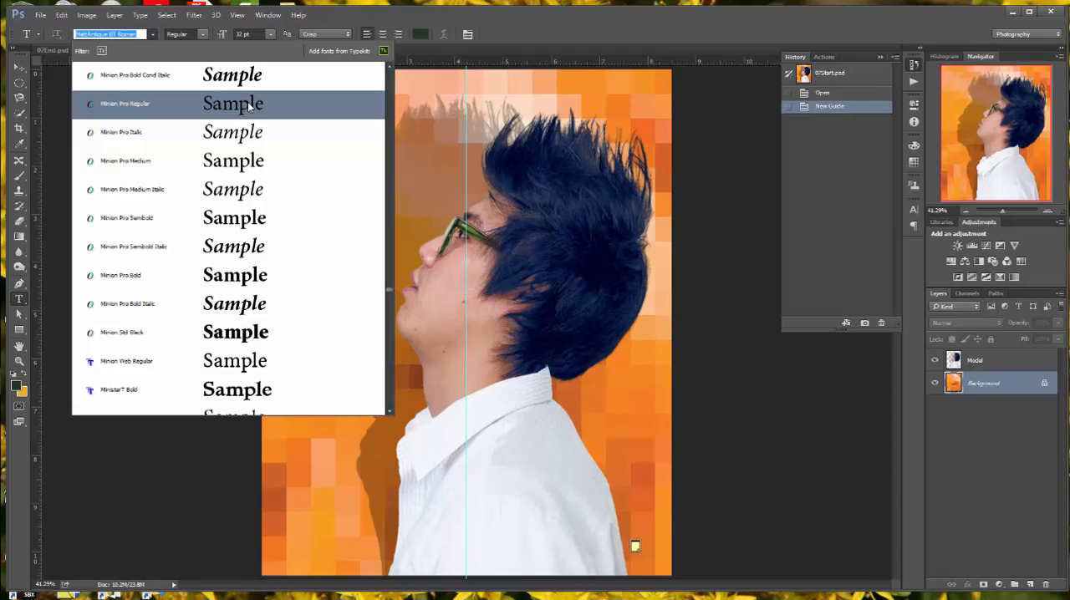
{"action": "left_click", "coordinate": [247, 101]}
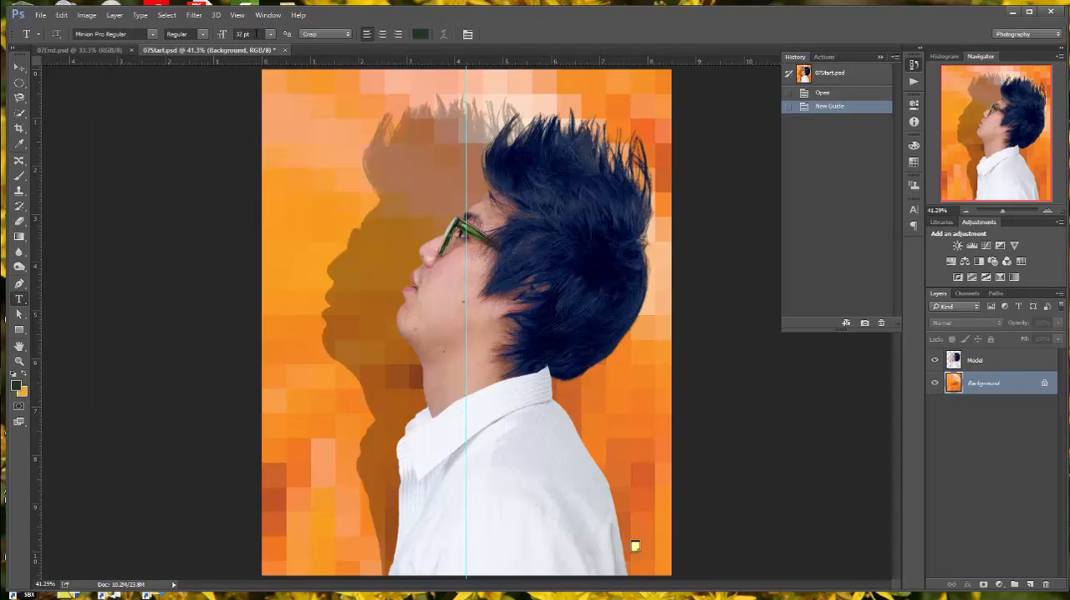
Step: Set the Horizontal Type tool's text size to 144 pt and its alignment to centred
{"action": "left_click", "coordinate": [251, 34]}
{"action": "type", "text": "144"}
{"action": "key", "text": "Return"}
{"action": "left_click", "coordinate": [383, 35]}
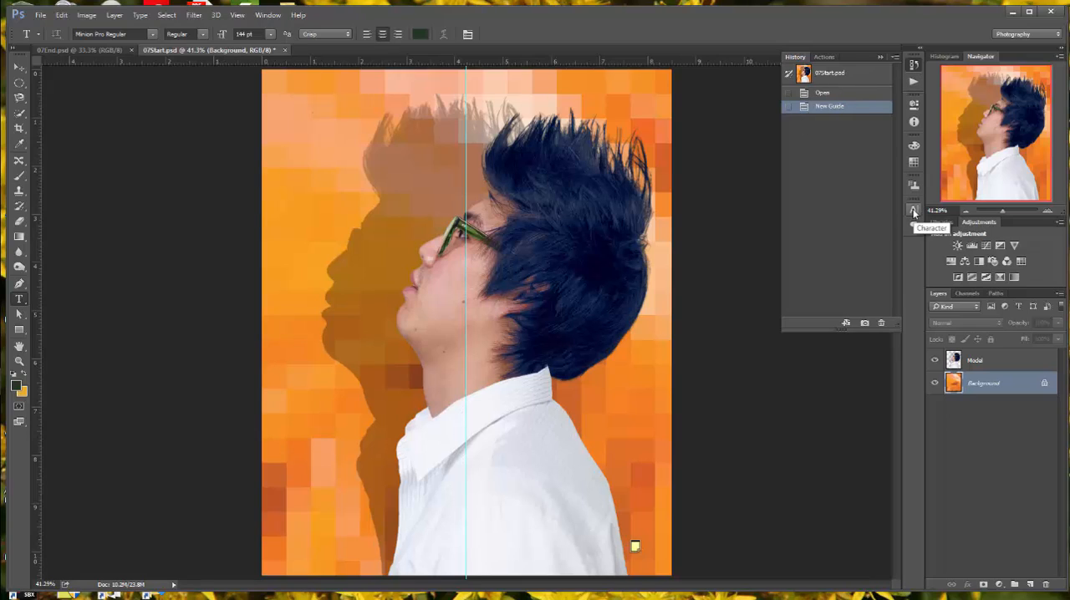
Step: Show the character settings and set the tracking to 100
{"action": "left_click", "coordinate": [266, 15]}
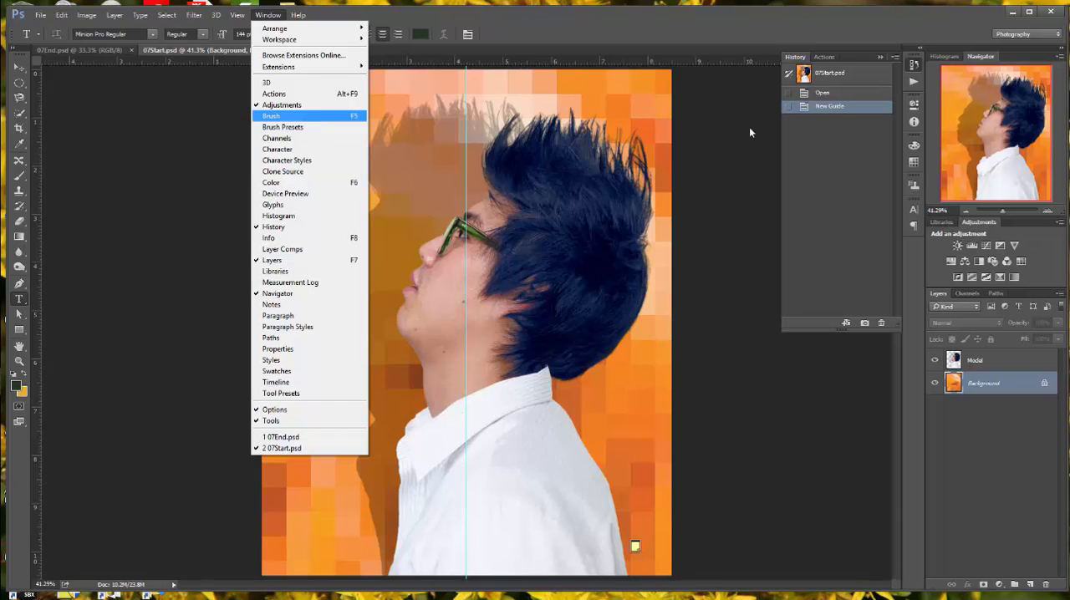
{"action": "left_click", "coordinate": [913, 214]}
{"action": "left_click", "coordinate": [914, 212]}
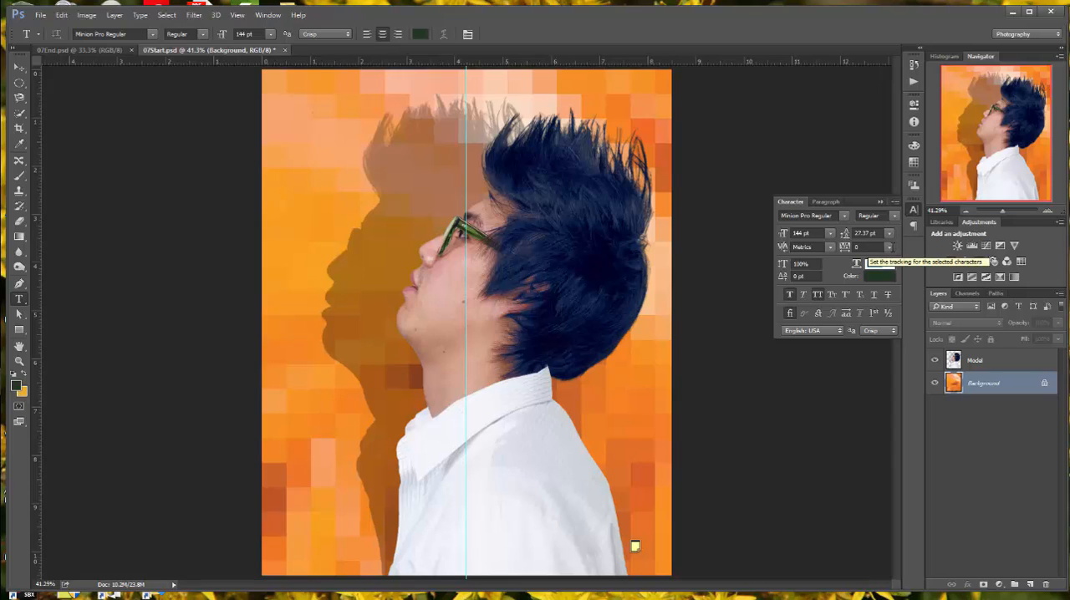
{"action": "left_click", "coordinate": [889, 248]}
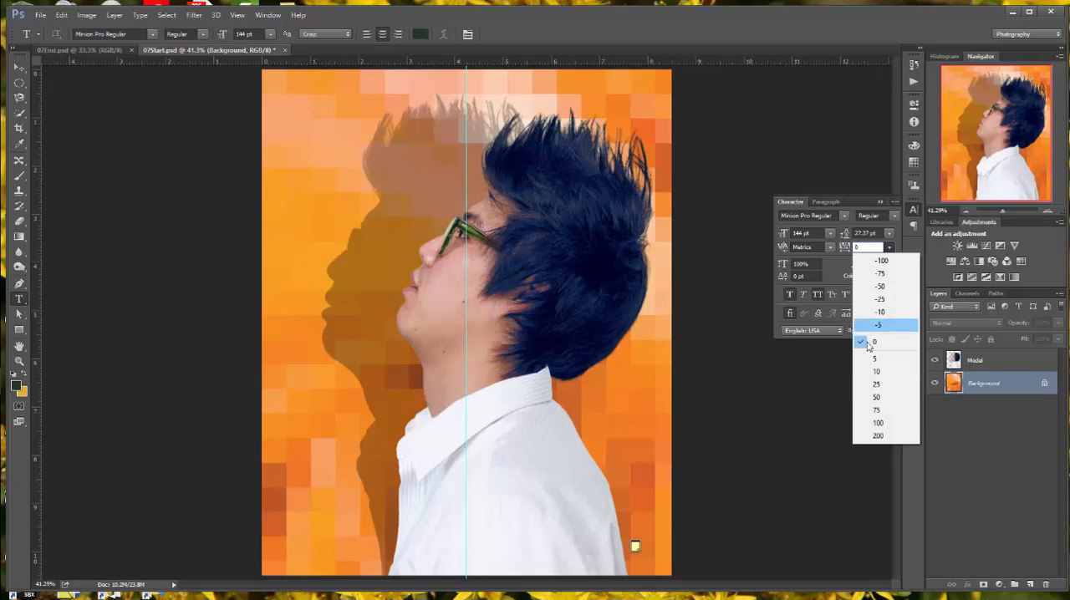
{"action": "left_click", "coordinate": [877, 423]}
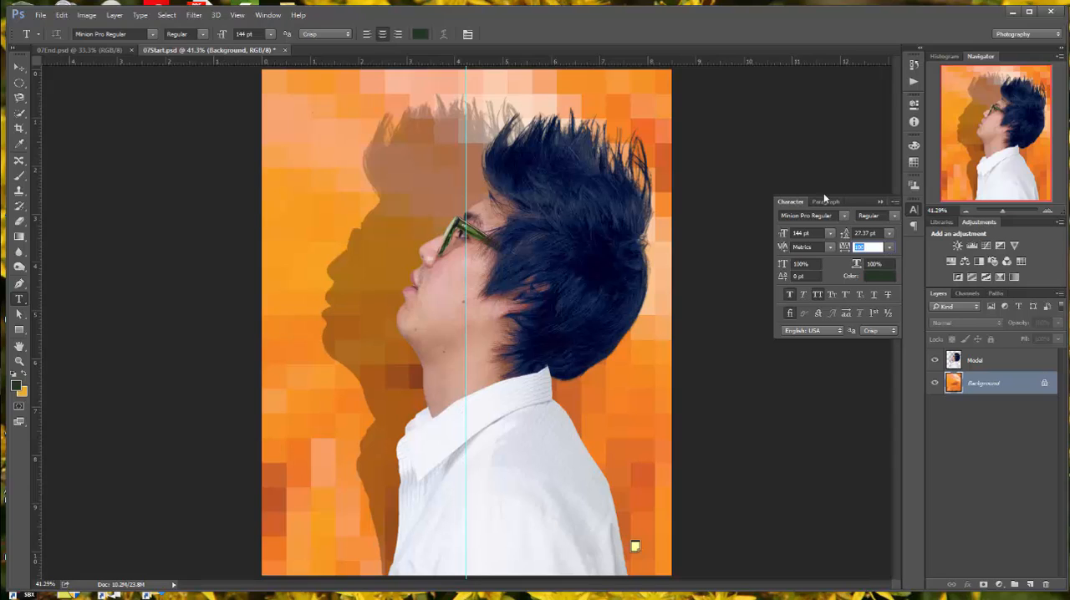
Step: Add the title text DIGITAL centred on the vertical guide, near the top edge of the cover
{"action": "left_click", "coordinate": [465, 122]}
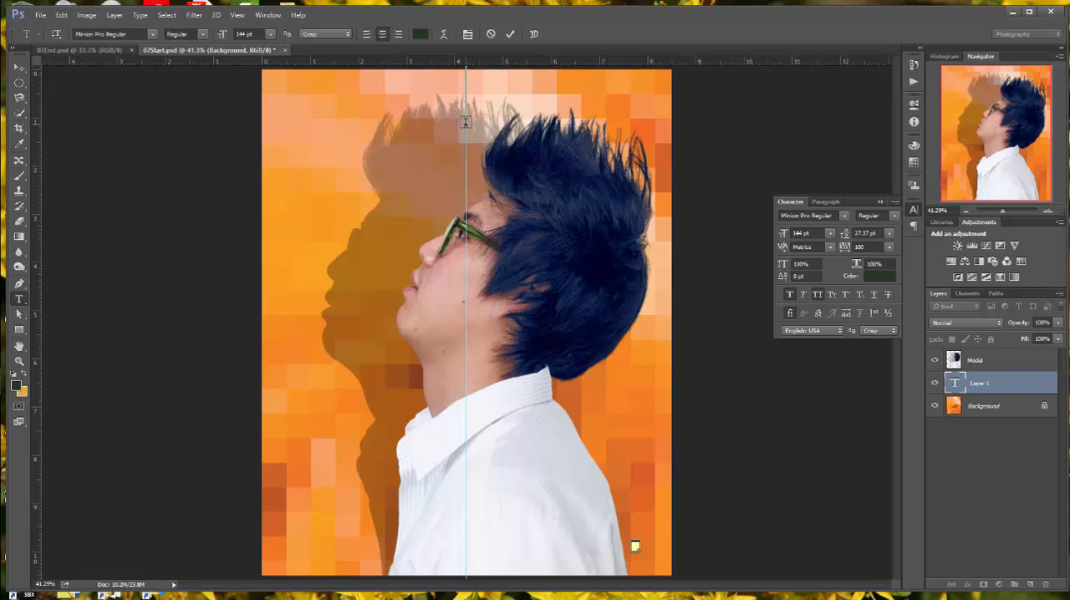
{"action": "type", "text": "DIGITA"}
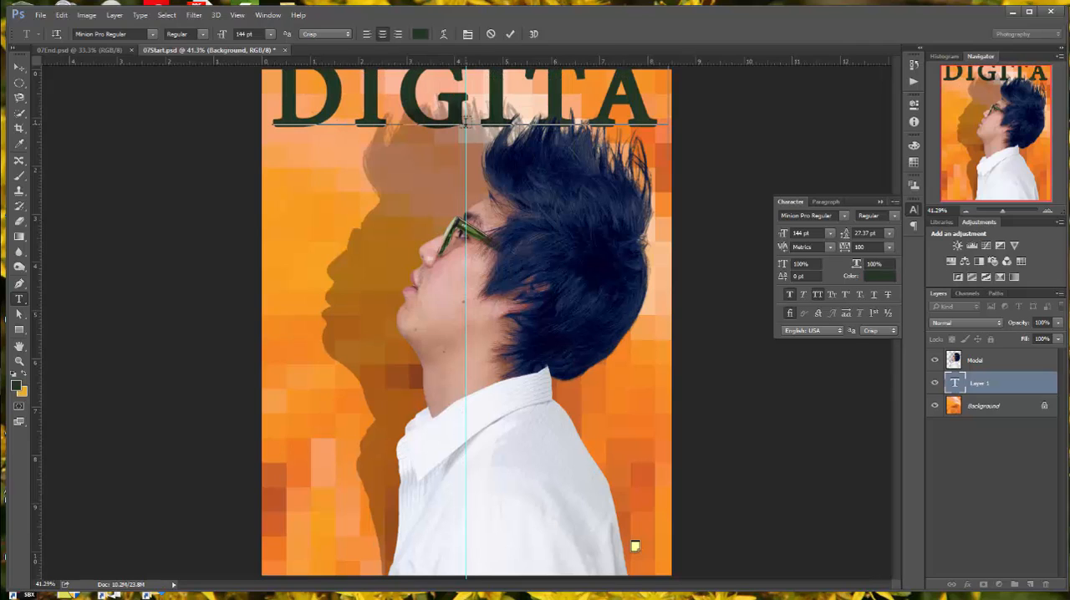
{"action": "type", "text": "L"}
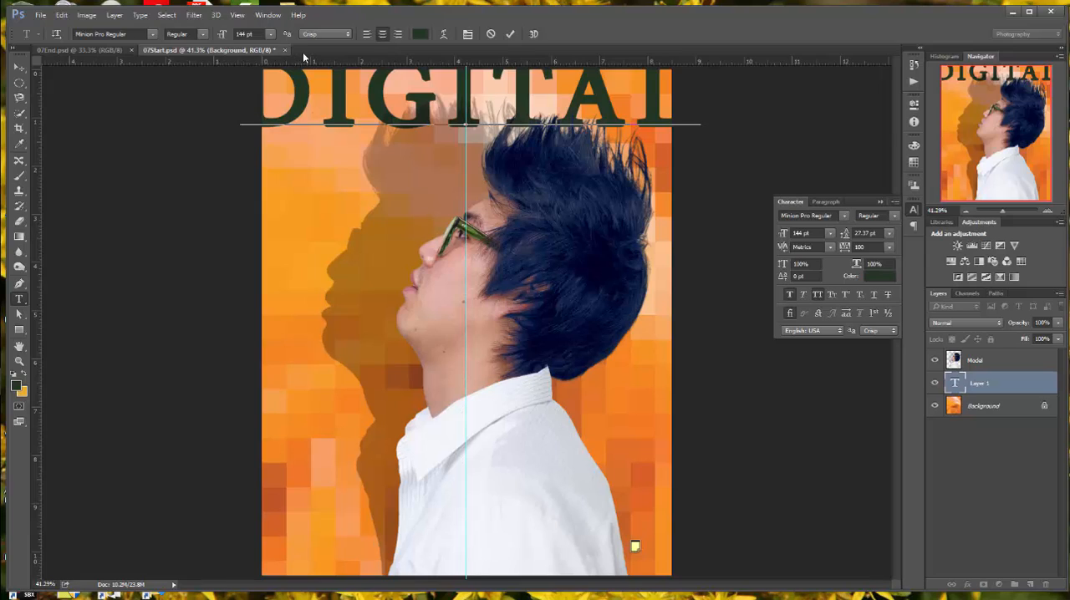
{"action": "left_click", "coordinate": [508, 35]}
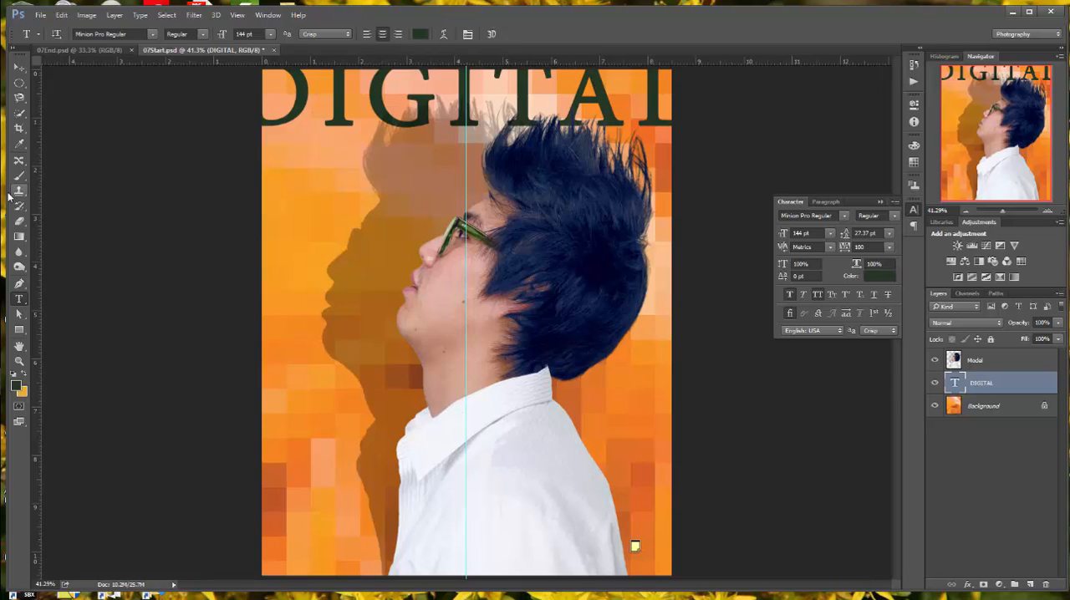
Step: Change the font of the whole DIGITAL title to Myriad Pro Semibold
{"action": "left_click", "coordinate": [435, 113]}
{"action": "key", "text": "ctrl+a"}
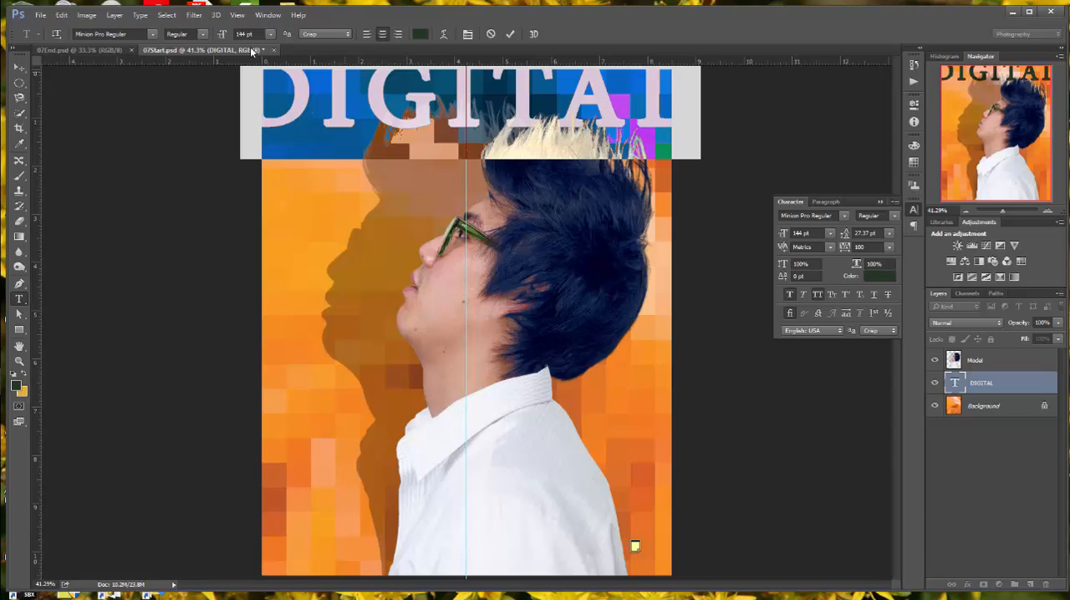
{"action": "left_click", "coordinate": [152, 35]}
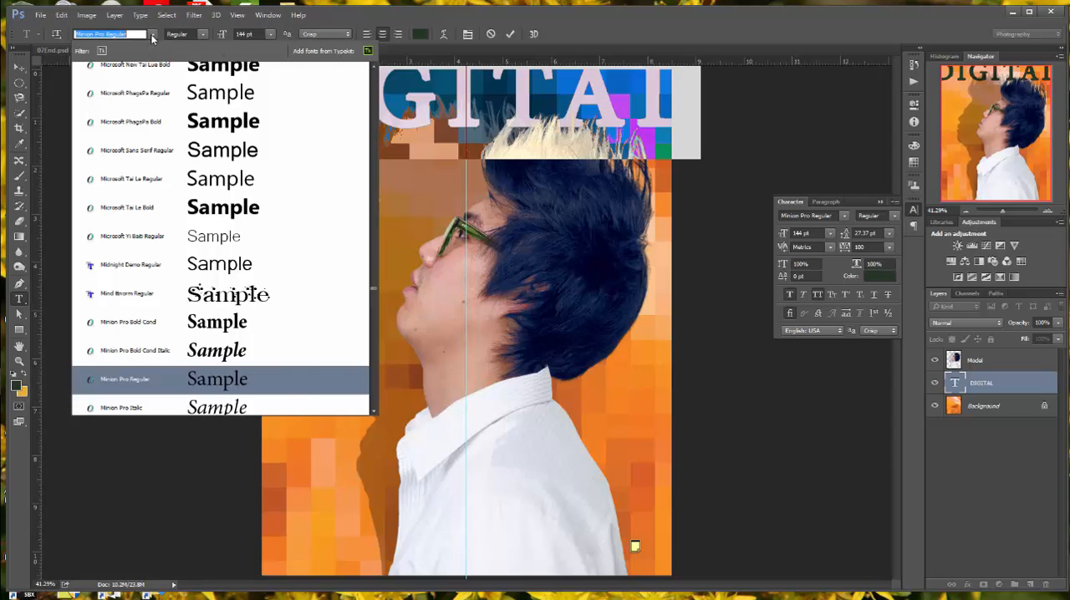
{"action": "scroll", "coordinate": [191, 126], "scroll_direction": "down", "scroll_amount": 5}
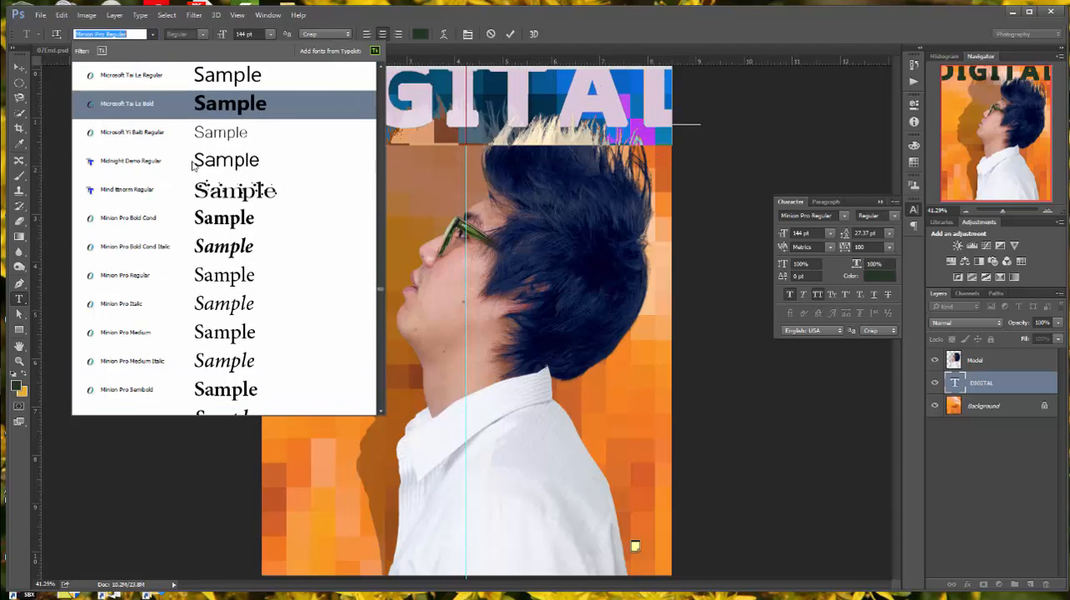
{"action": "scroll", "coordinate": [196, 184], "scroll_direction": "down", "scroll_amount": 10}
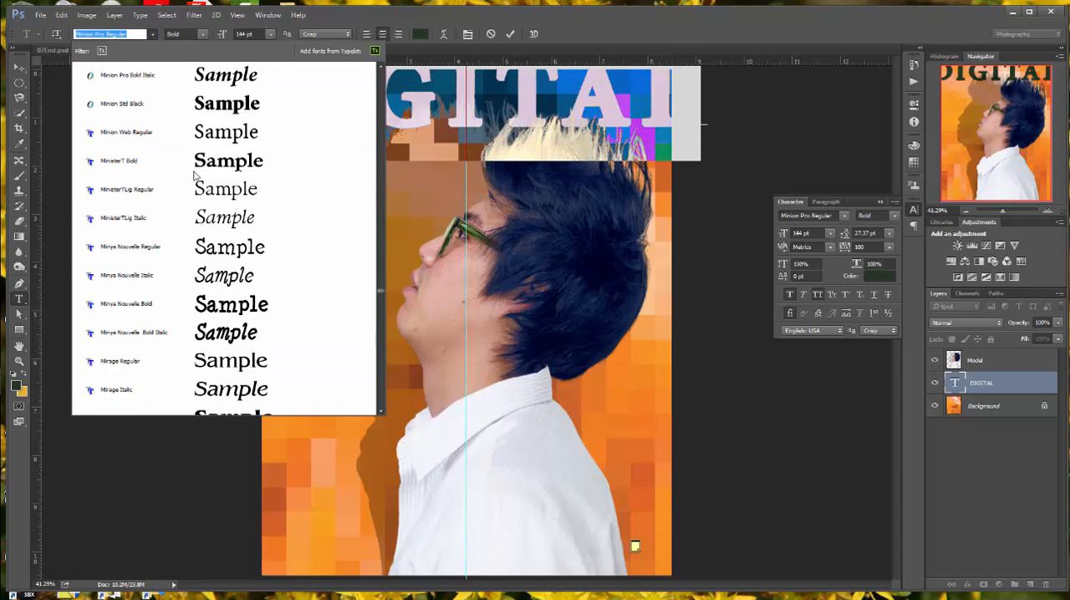
{"action": "scroll", "coordinate": [200, 208], "scroll_direction": "down", "scroll_amount": 10}
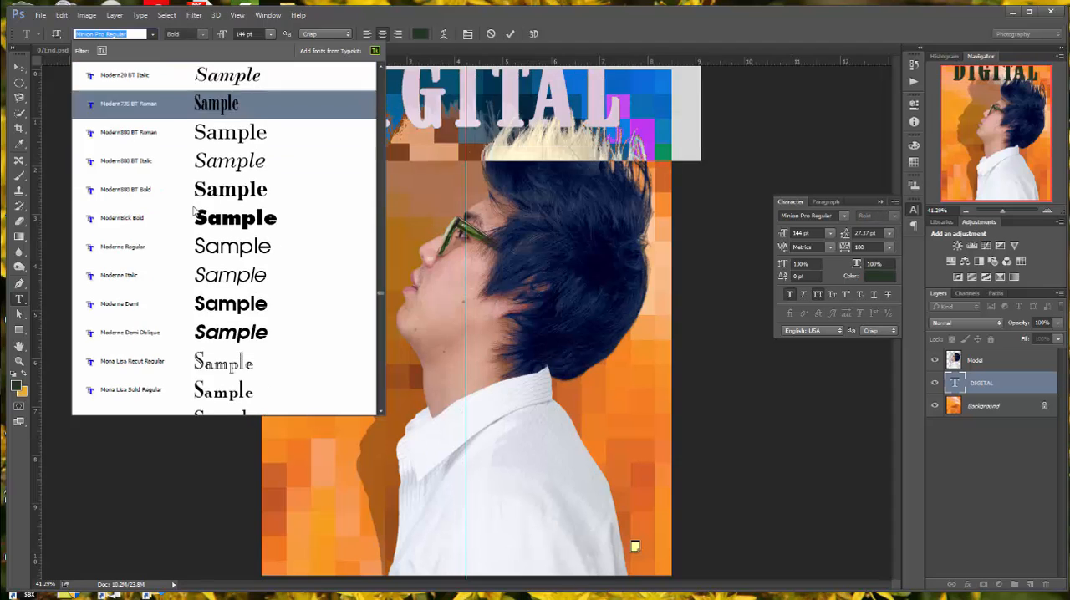
{"action": "scroll", "coordinate": [196, 213], "scroll_direction": "down", "scroll_amount": 10}
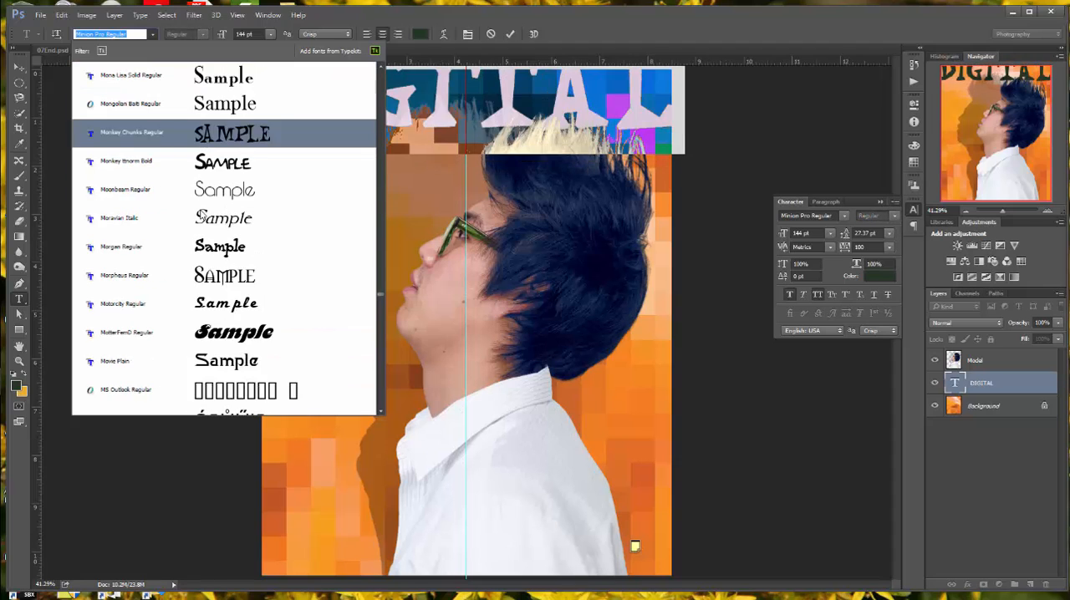
{"action": "scroll", "coordinate": [190, 226], "scroll_direction": "down", "scroll_amount": 10}
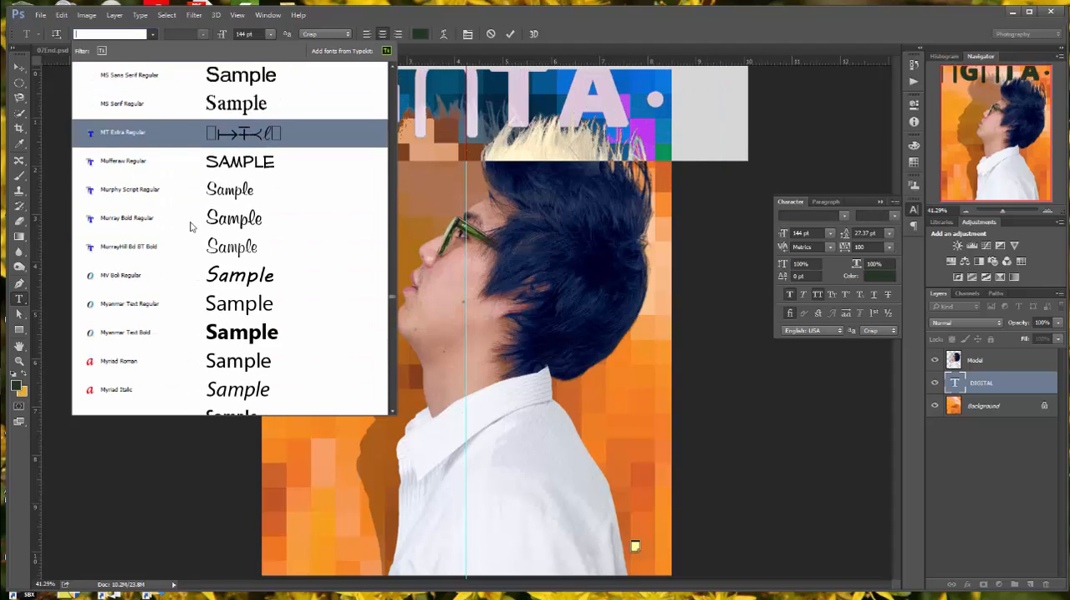
{"action": "scroll", "coordinate": [200, 274], "scroll_direction": "down", "scroll_amount": 1}
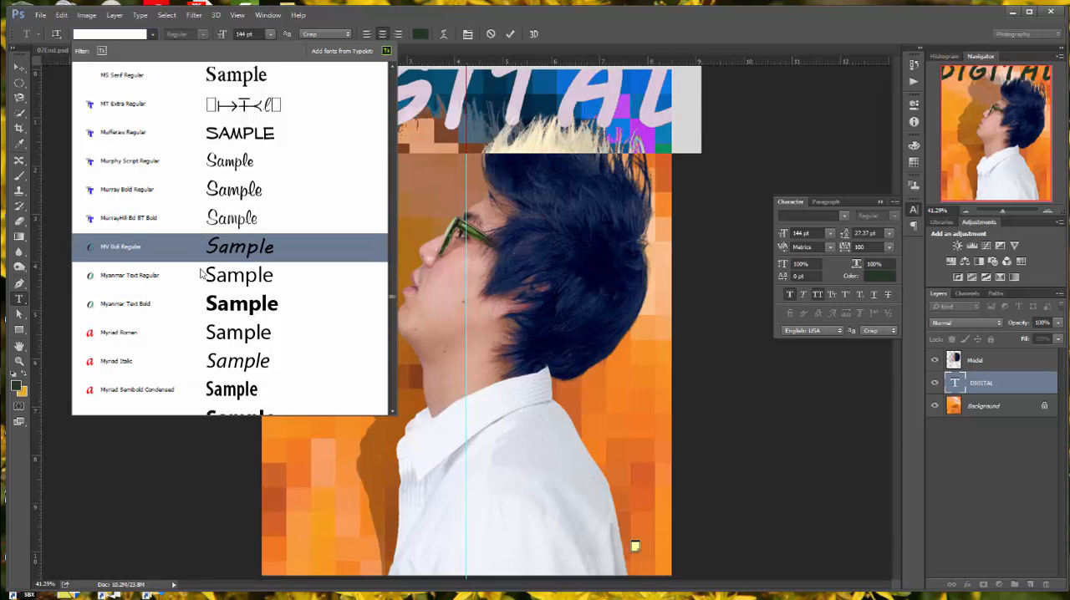
{"action": "scroll", "coordinate": [200, 274], "scroll_direction": "down", "scroll_amount": 2}
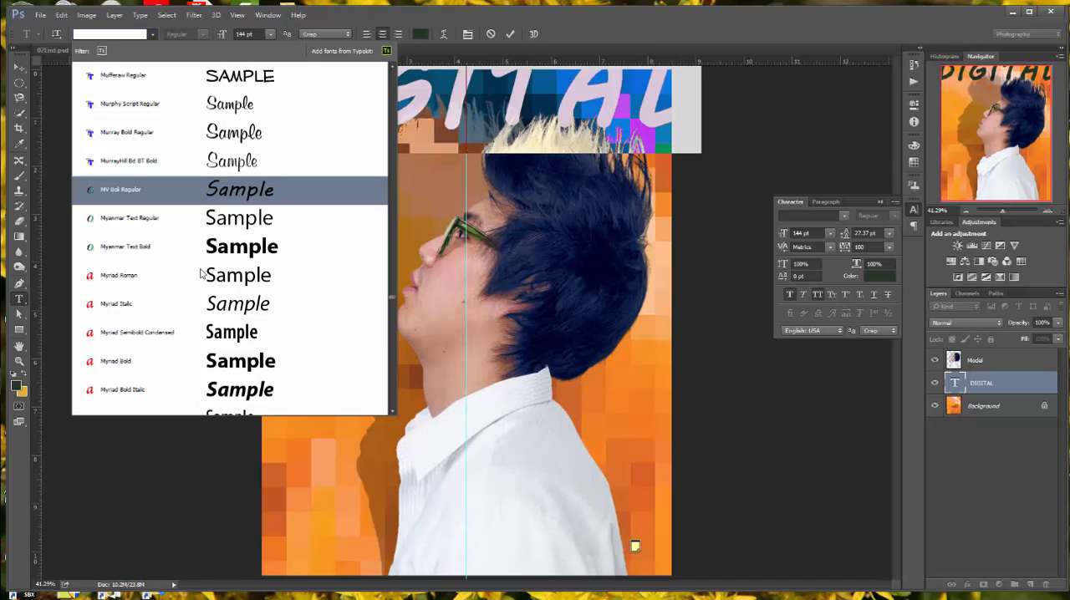
{"action": "scroll", "coordinate": [201, 274], "scroll_direction": "down", "scroll_amount": 2}
{"action": "scroll", "coordinate": [201, 276], "scroll_direction": "down", "scroll_amount": 1}
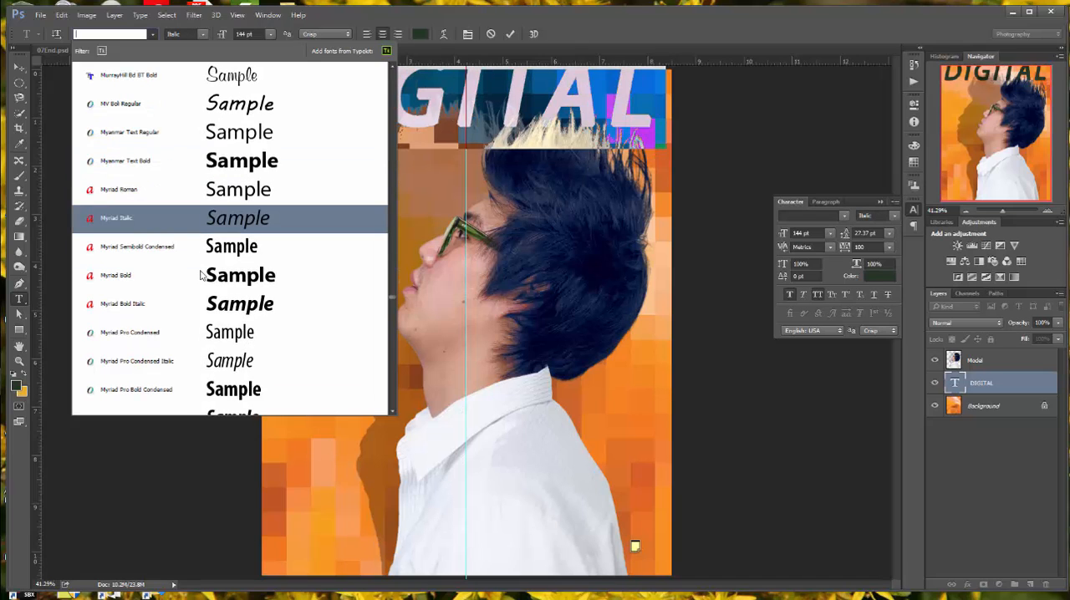
{"action": "scroll", "coordinate": [200, 276], "scroll_direction": "down", "scroll_amount": 1}
{"action": "scroll", "coordinate": [200, 276], "scroll_direction": "down", "scroll_amount": 1}
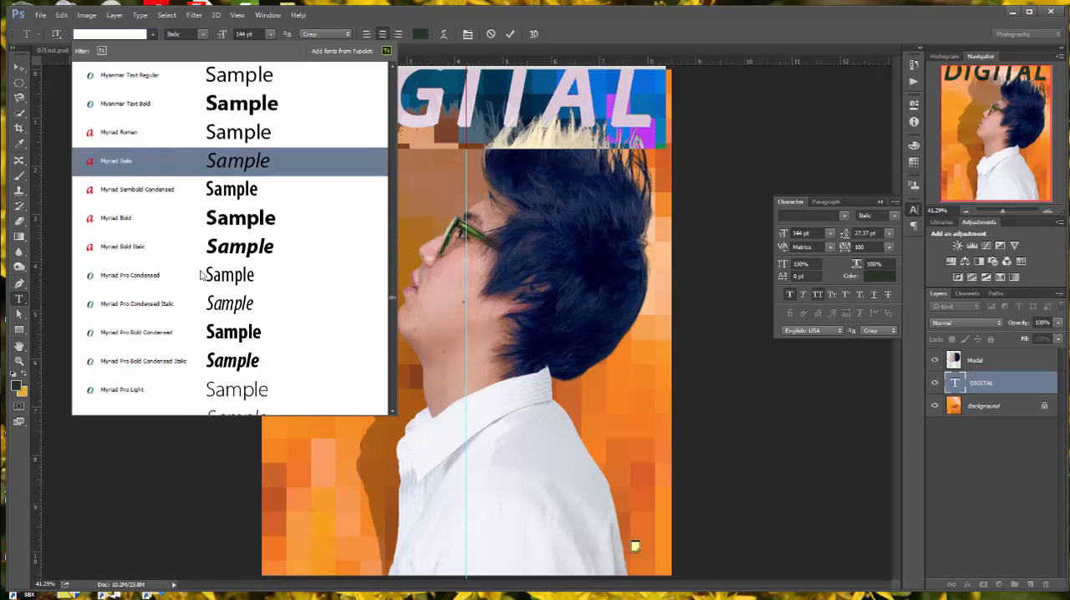
{"action": "scroll", "coordinate": [200, 276], "scroll_direction": "down", "scroll_amount": 5}
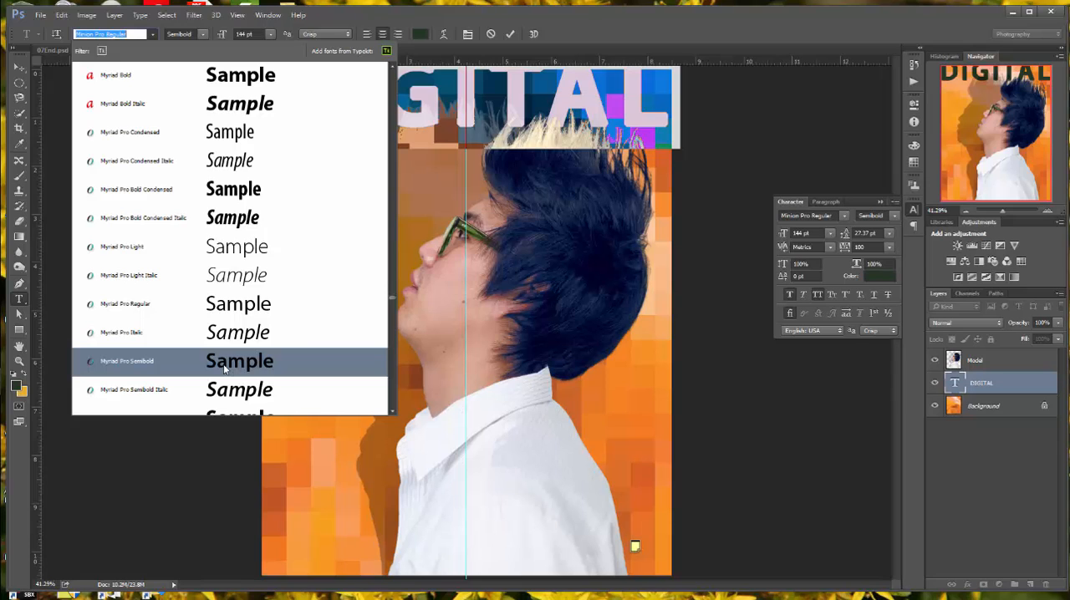
{"action": "left_click", "coordinate": [224, 366]}
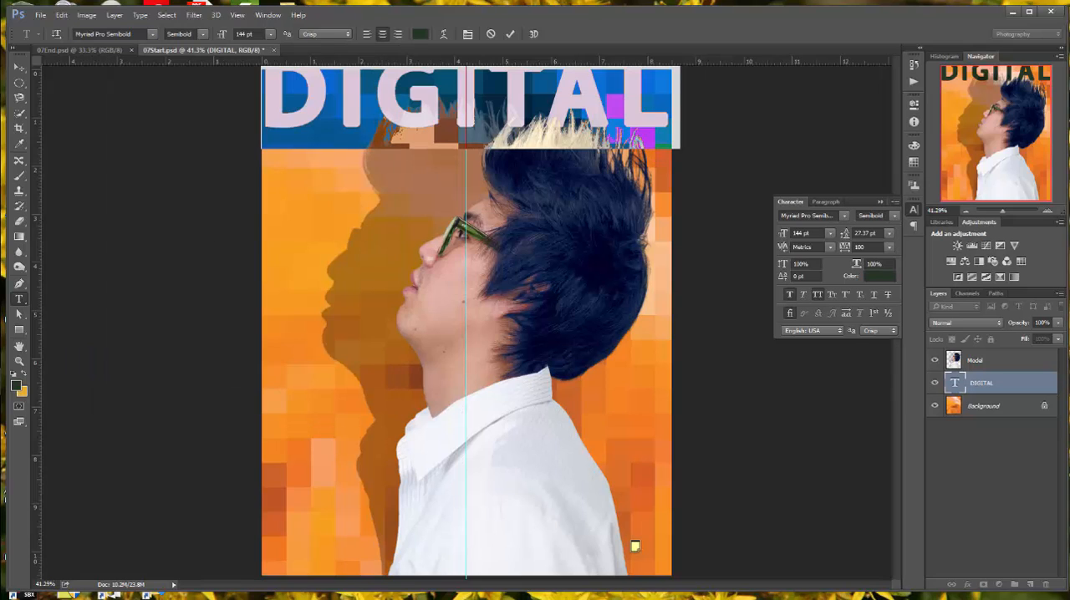
Step: Move the DIGITAL title down until it lies fully inside the cover, keeping it centred on the vertical guide
{"action": "left_click", "coordinate": [16, 72]}
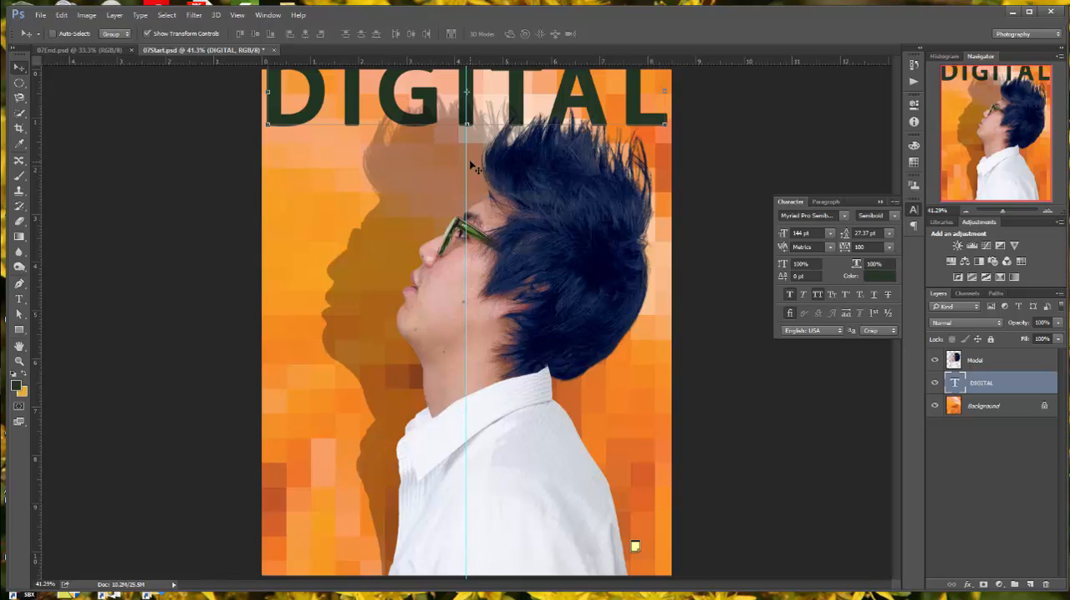
{"action": "left_click_drag", "start_coordinate": [474, 123], "coordinate": [473, 137]}
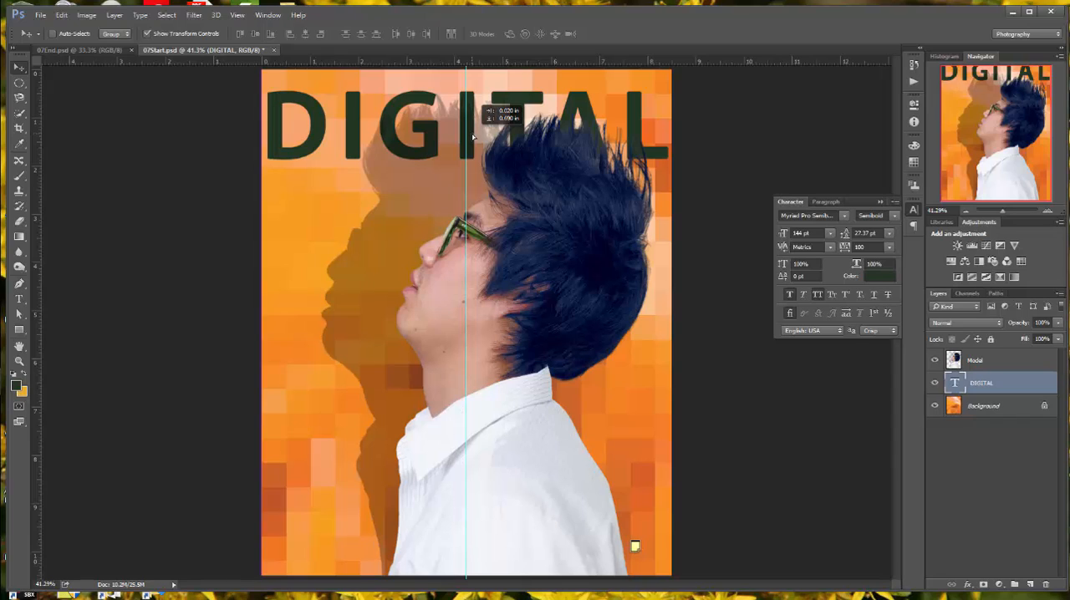
{"action": "left_click_drag", "start_coordinate": [473, 137], "coordinate": [474, 141]}
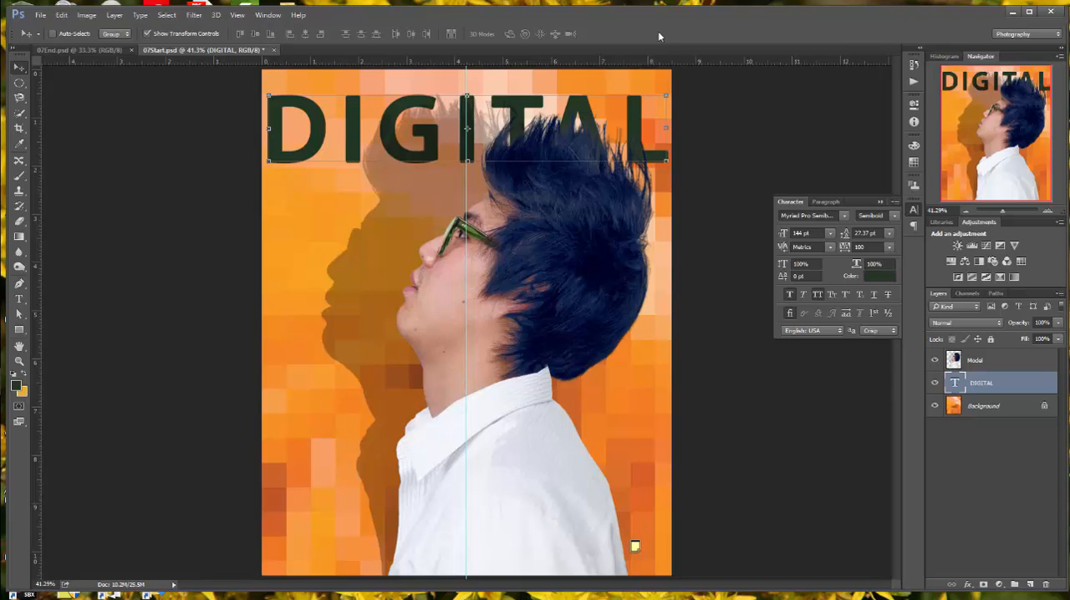
Step: Save the cover as a Photoshop file named 07Working_jh in the Lesson 07 folder, with Maximize Compatibility on
{"action": "left_click", "coordinate": [41, 15]}
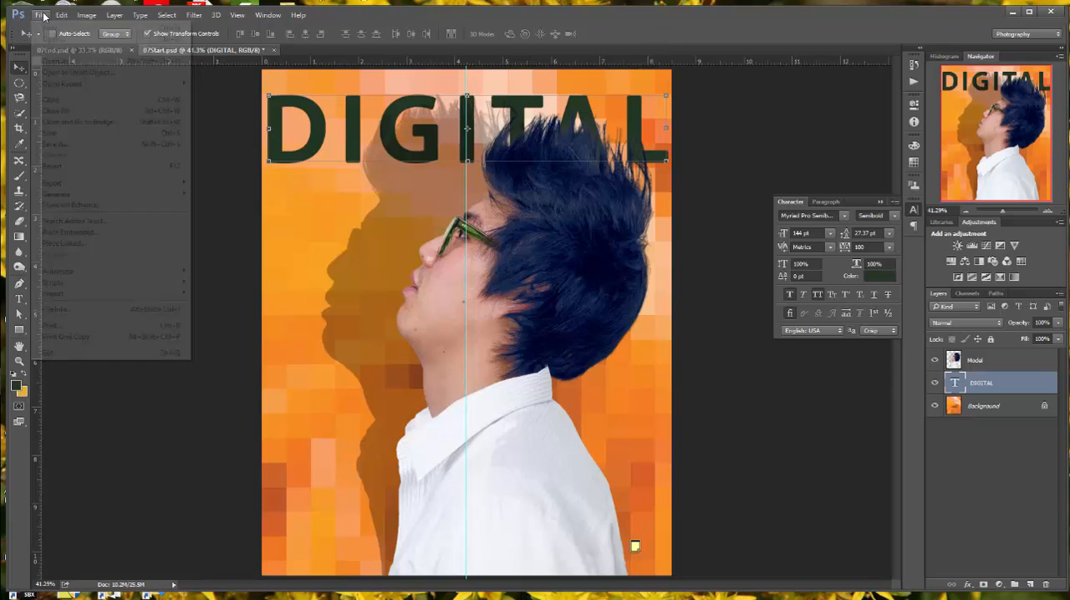
{"action": "left_click", "coordinate": [62, 143]}
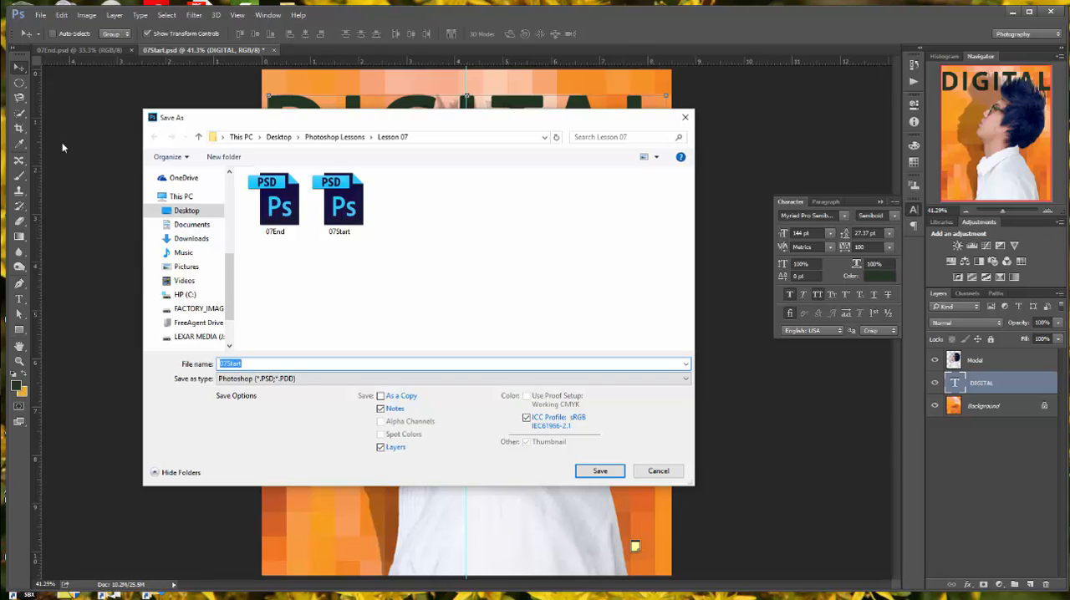
{"action": "type", "text": "07"}
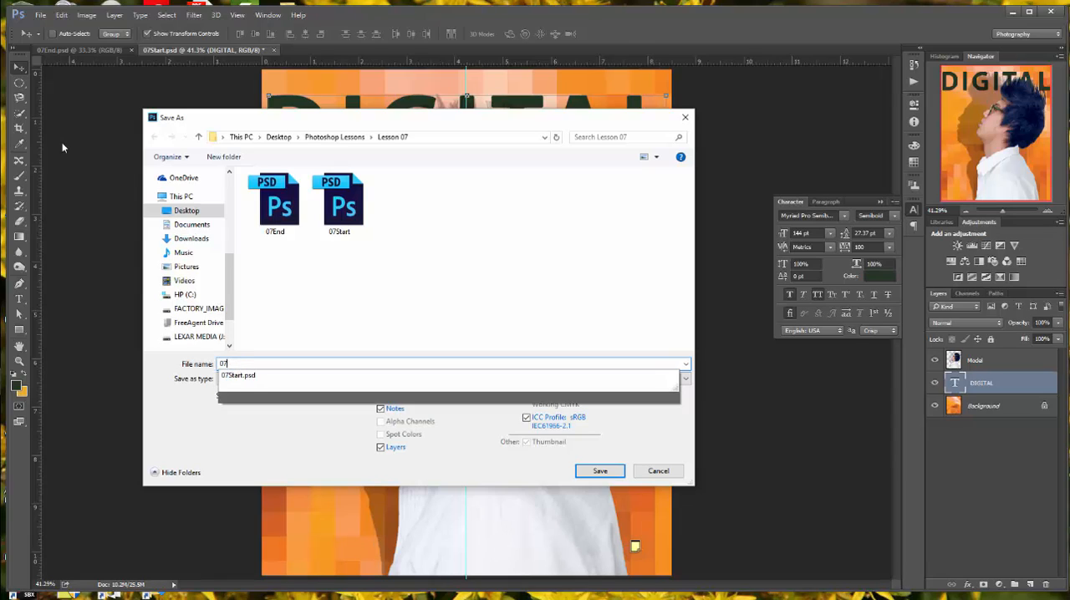
{"action": "type", "text": "Wor"}
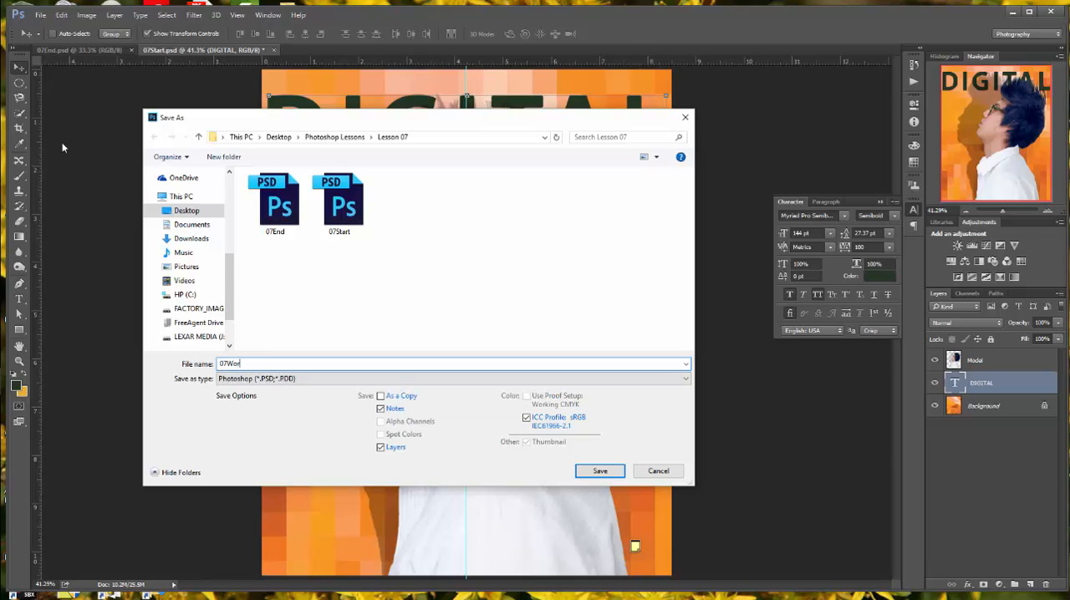
{"action": "type", "text": "king_JN"}
{"action": "left_click", "coordinate": [605, 473]}
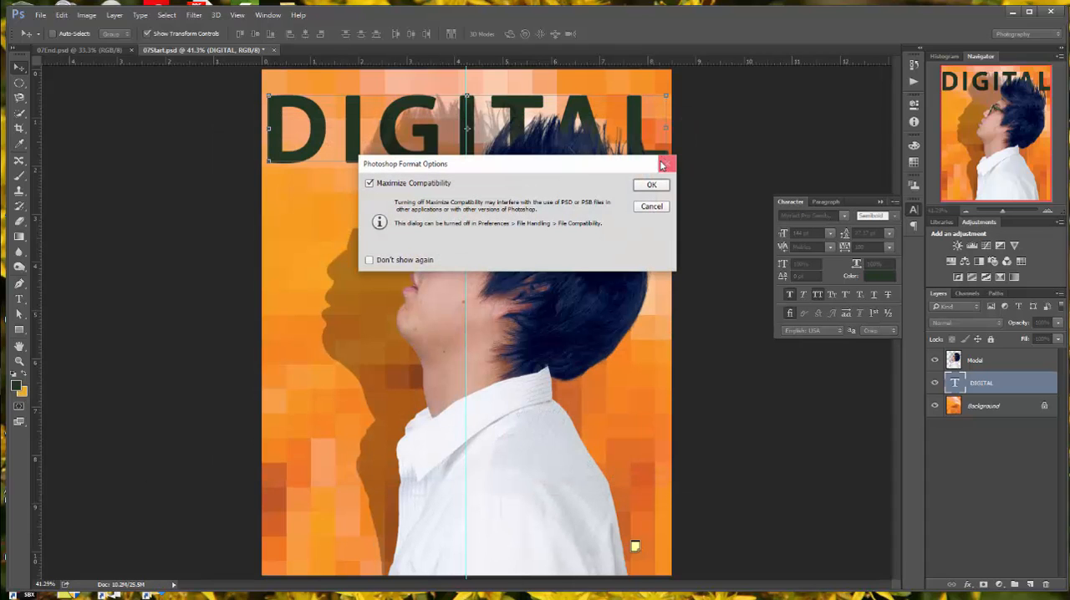
{"action": "left_click", "coordinate": [652, 187]}
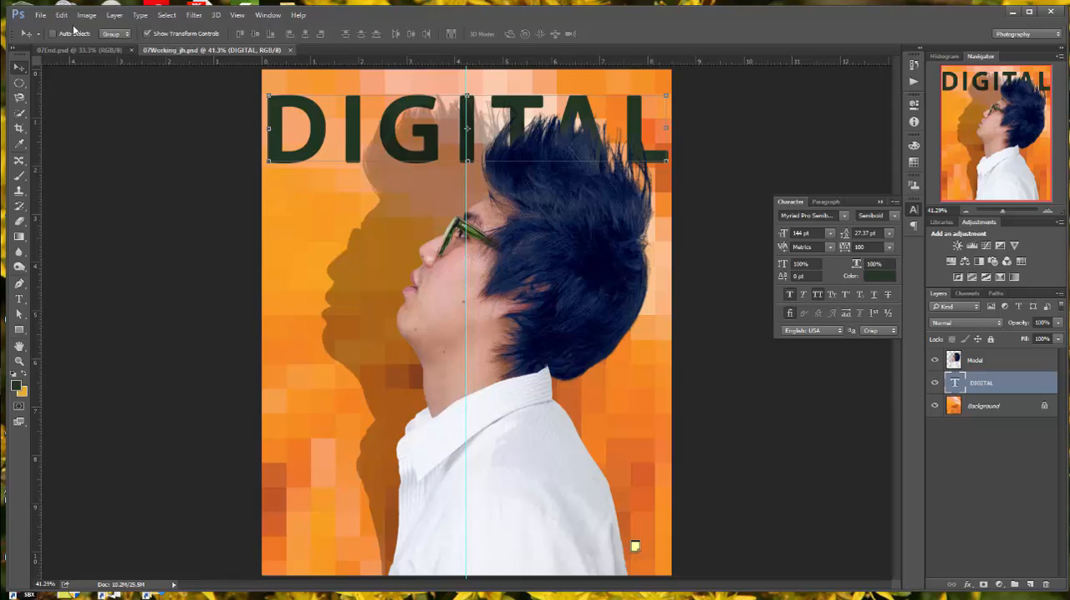
Step: Open the circuit_board image from the Lesson 07 folder
{"action": "left_click", "coordinate": [40, 15]}
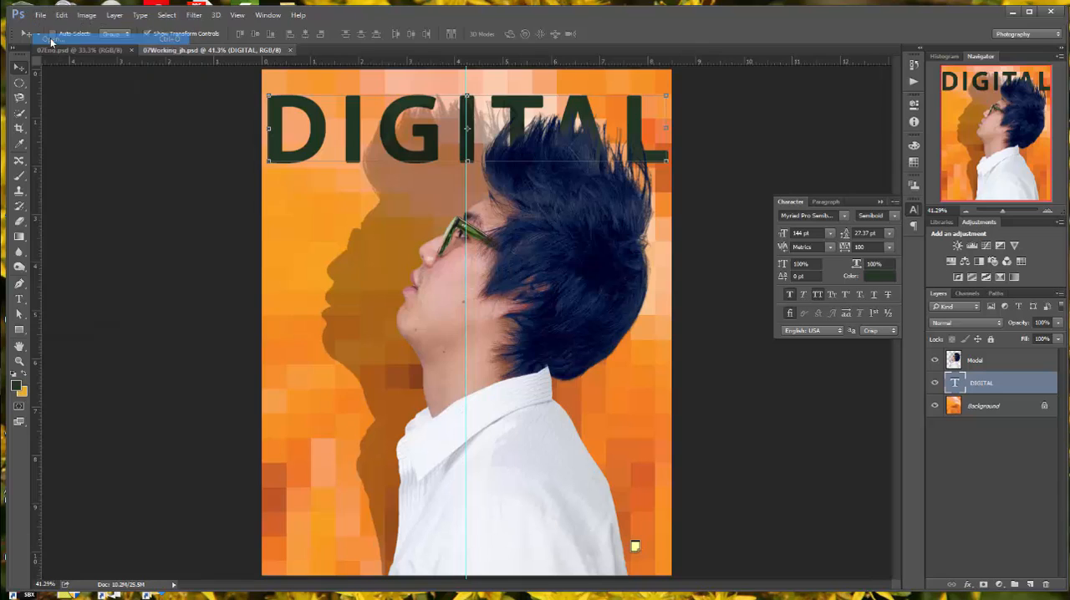
{"action": "left_click", "coordinate": [52, 38]}
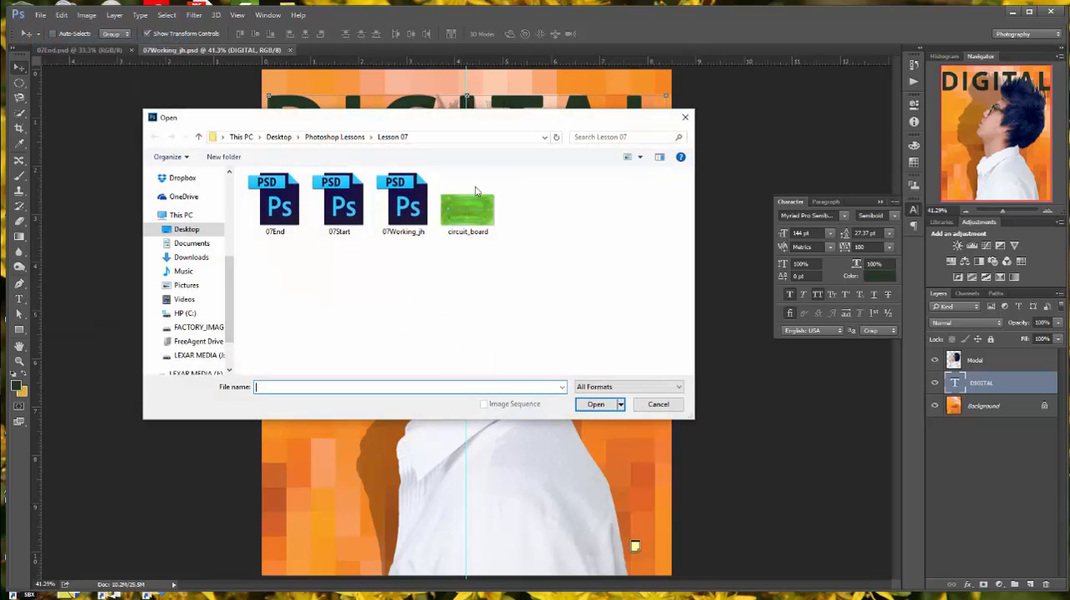
{"action": "left_click", "coordinate": [597, 407]}
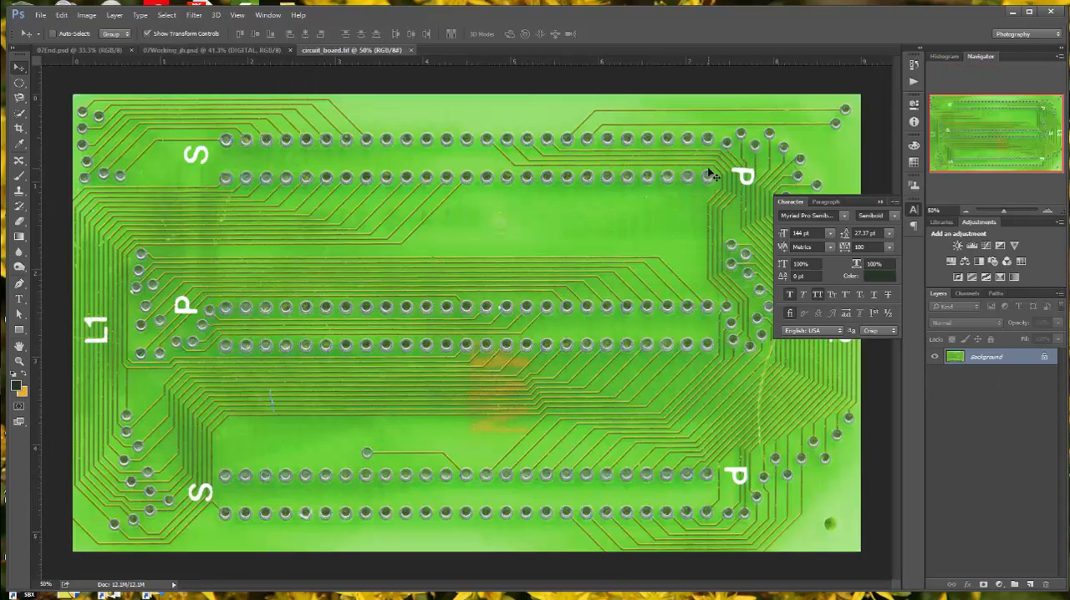
Step: Arrange the documents 2-up Vertical and copy the circuit board image into 07Working_jh.psd, centred on the cover between the title and model layers
{"action": "left_click", "coordinate": [267, 15]}
{"action": "mouse_move", "coordinate": [275, 34]}
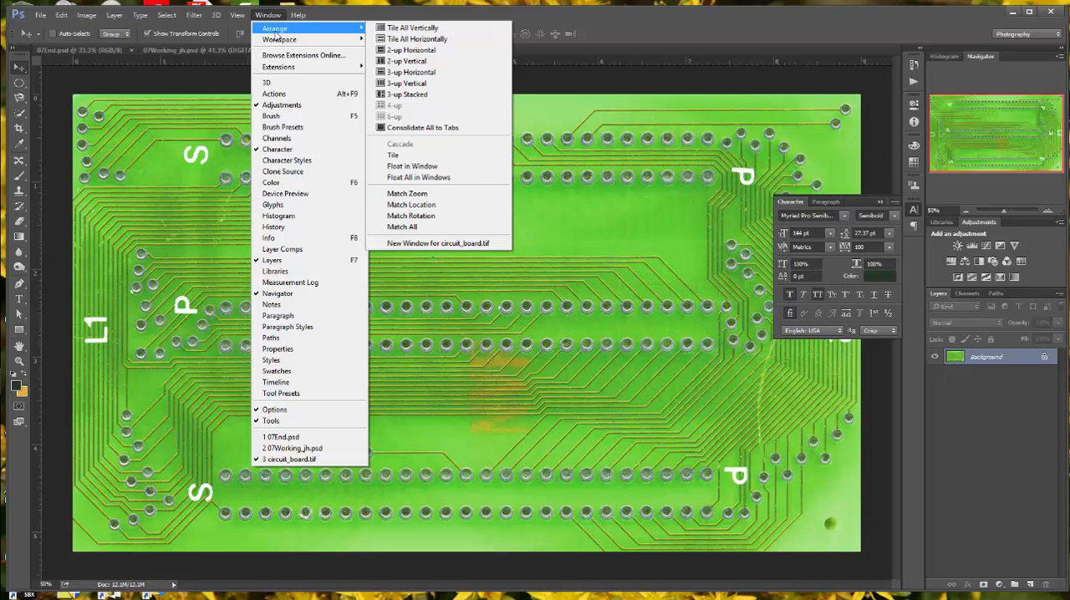
{"action": "left_click", "coordinate": [422, 63]}
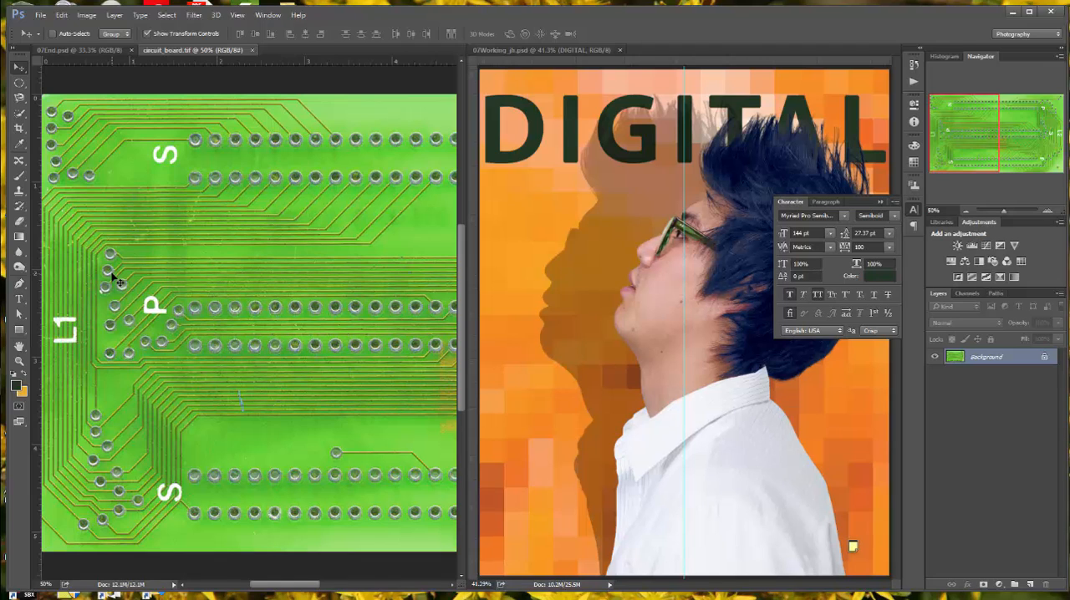
{"action": "left_click_drag", "start_coordinate": [117, 281], "coordinate": [514, 221]}
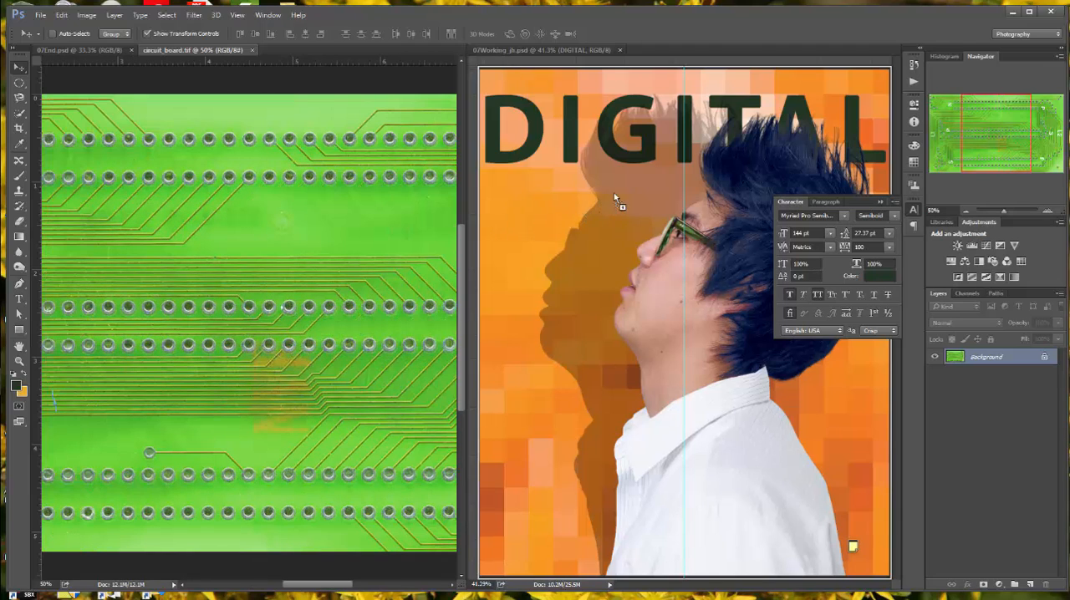
{"action": "left_click_drag", "start_coordinate": [630, 192], "coordinate": [678, 173]}
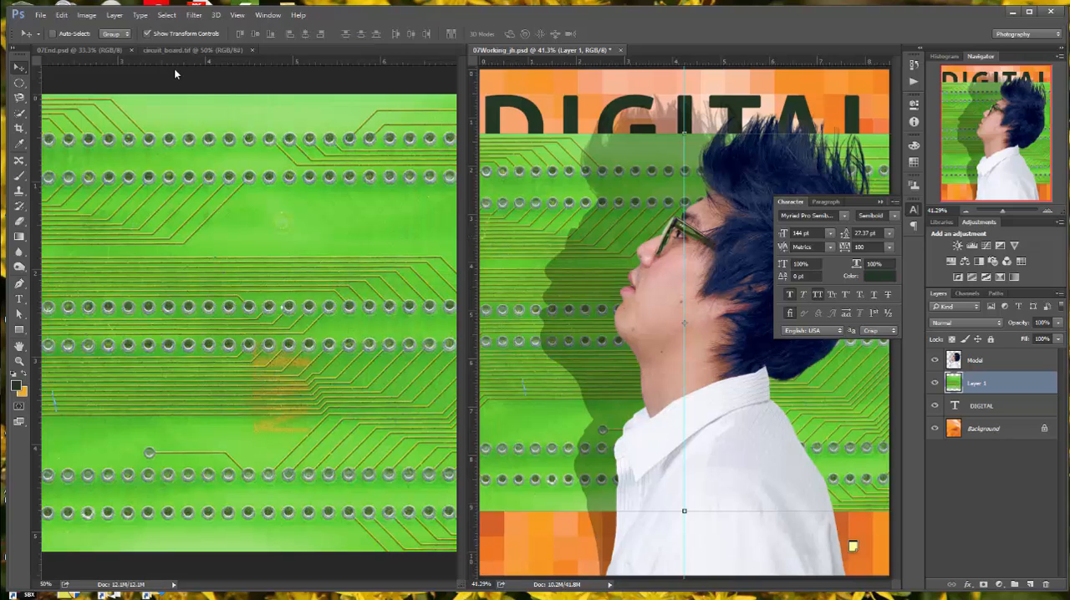
Step: Close circuit_board.tif and consolidate the remaining documents to tabs
{"action": "left_click", "coordinate": [252, 49]}
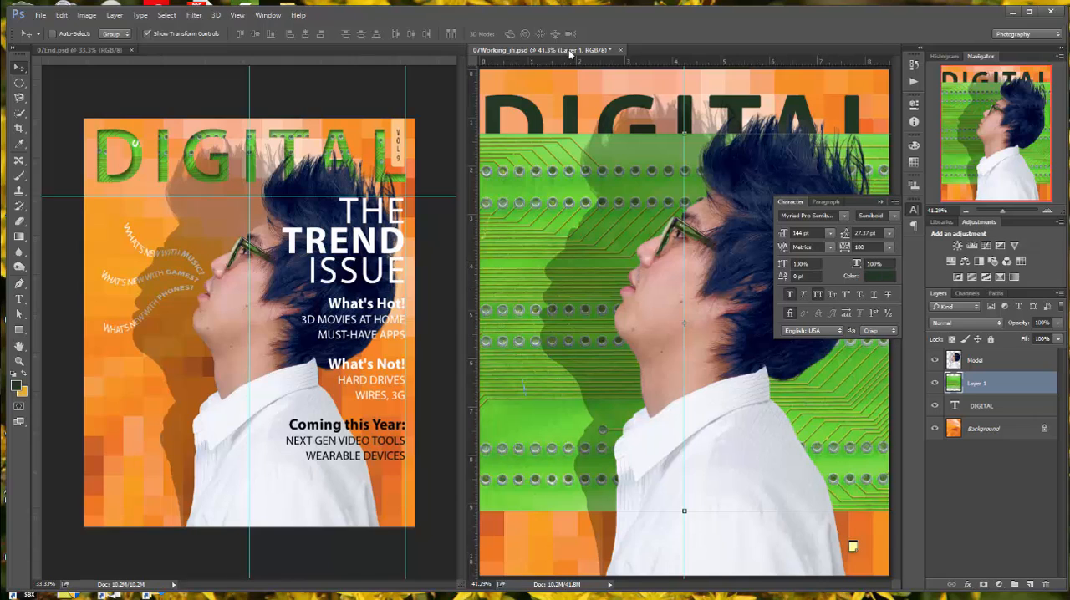
{"action": "left_click", "coordinate": [268, 15]}
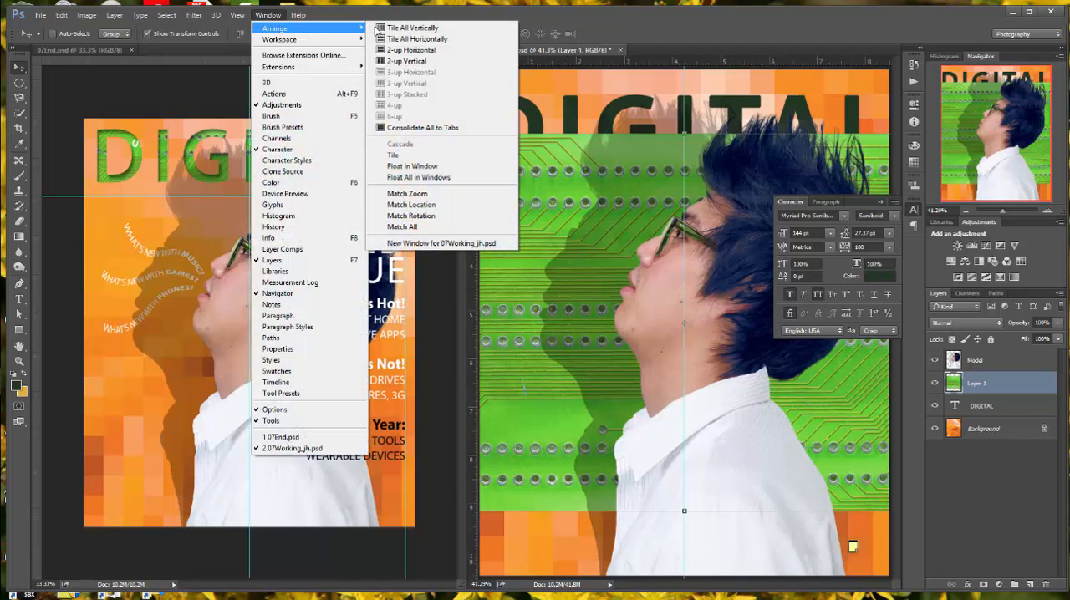
{"action": "left_click", "coordinate": [436, 131]}
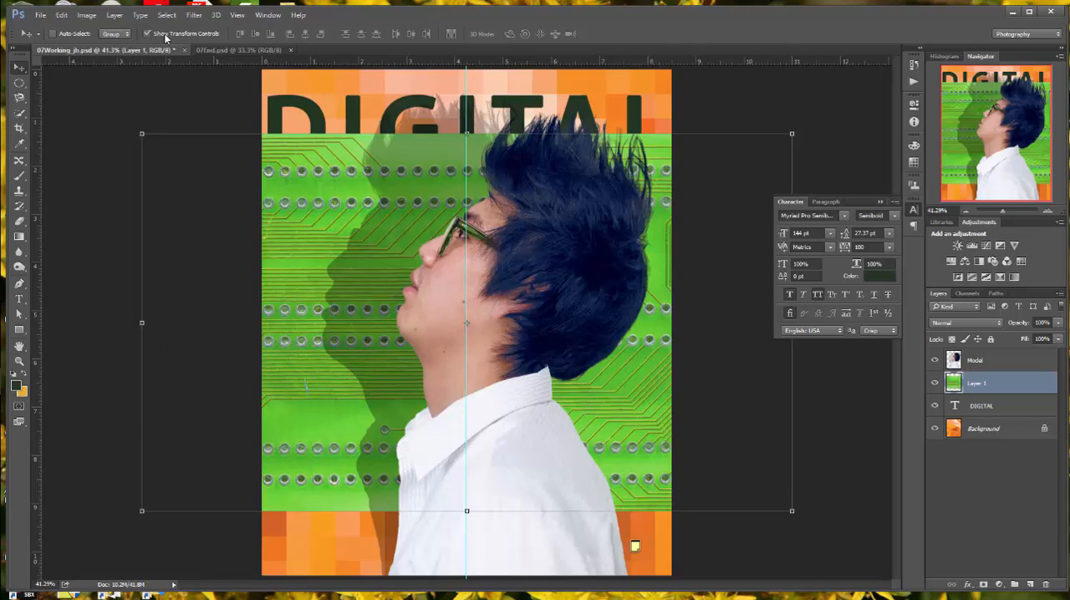
Step: Scale the circuit board layer to about 63% width and 62% height to span the cover's width, and move it to the cover's top edge
{"action": "left_click", "coordinate": [60, 16]}
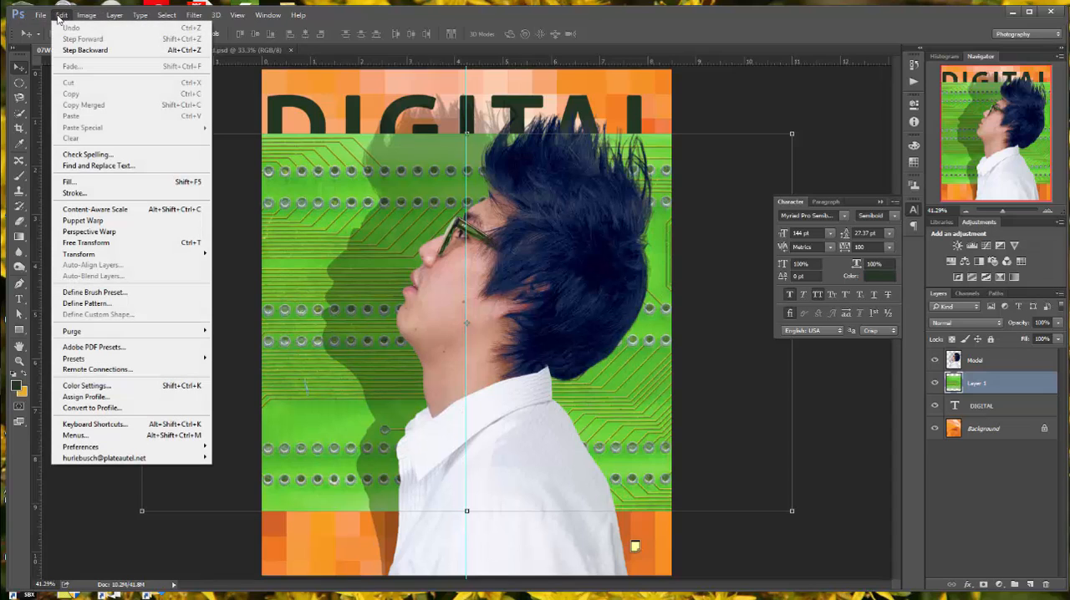
{"action": "mouse_move", "coordinate": [81, 254]}
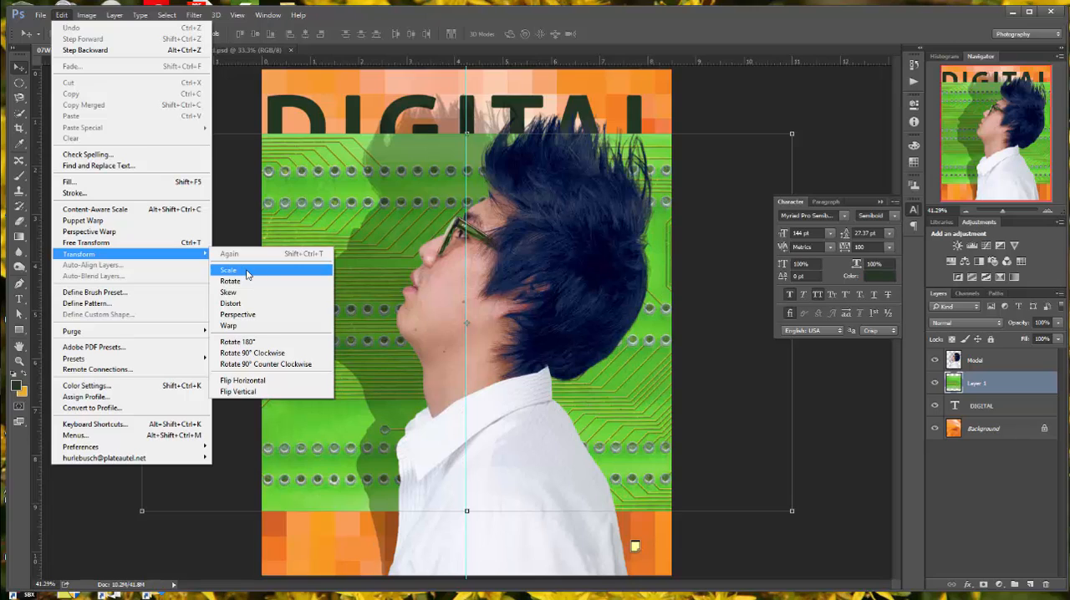
{"action": "left_click", "coordinate": [247, 272]}
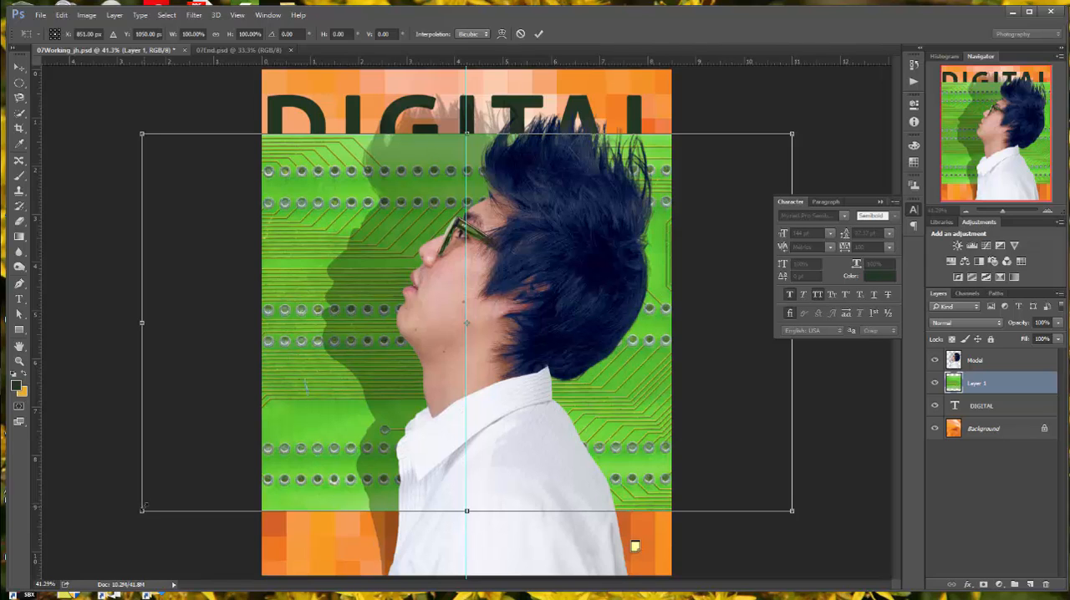
{"action": "left_click_drag", "start_coordinate": [142, 509], "coordinate": [166, 496]}
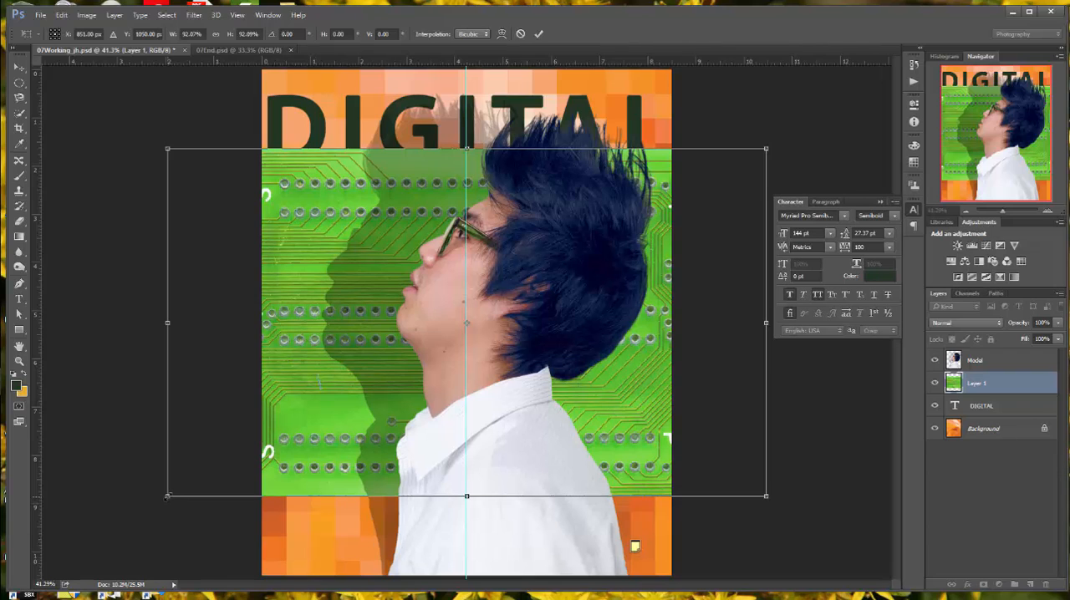
{"action": "left_click_drag", "start_coordinate": [167, 497], "coordinate": [243, 415]}
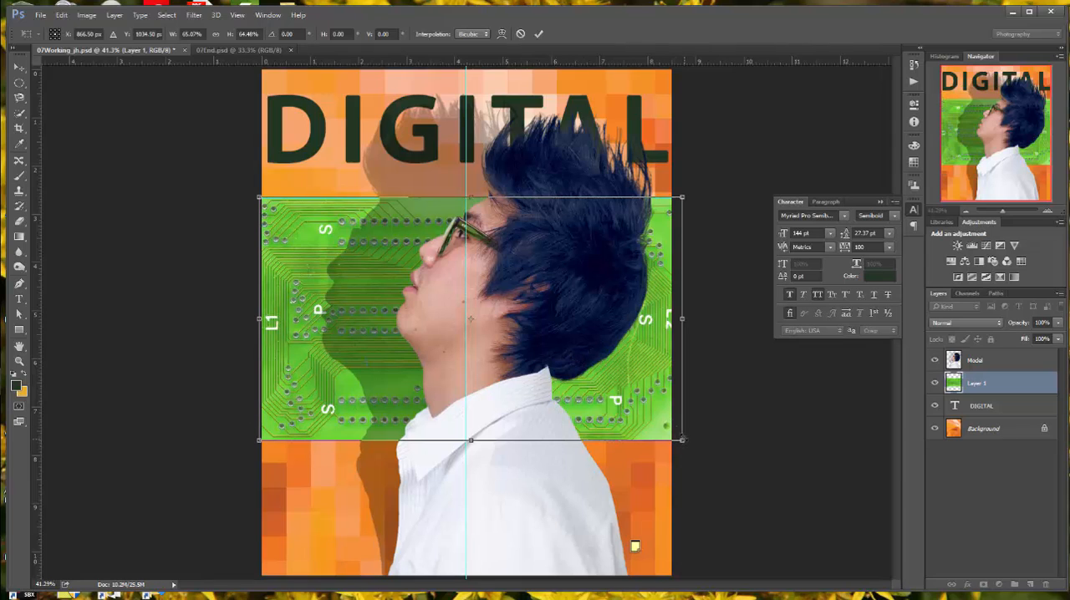
{"action": "left_click_drag", "start_coordinate": [681, 440], "coordinate": [673, 432]}
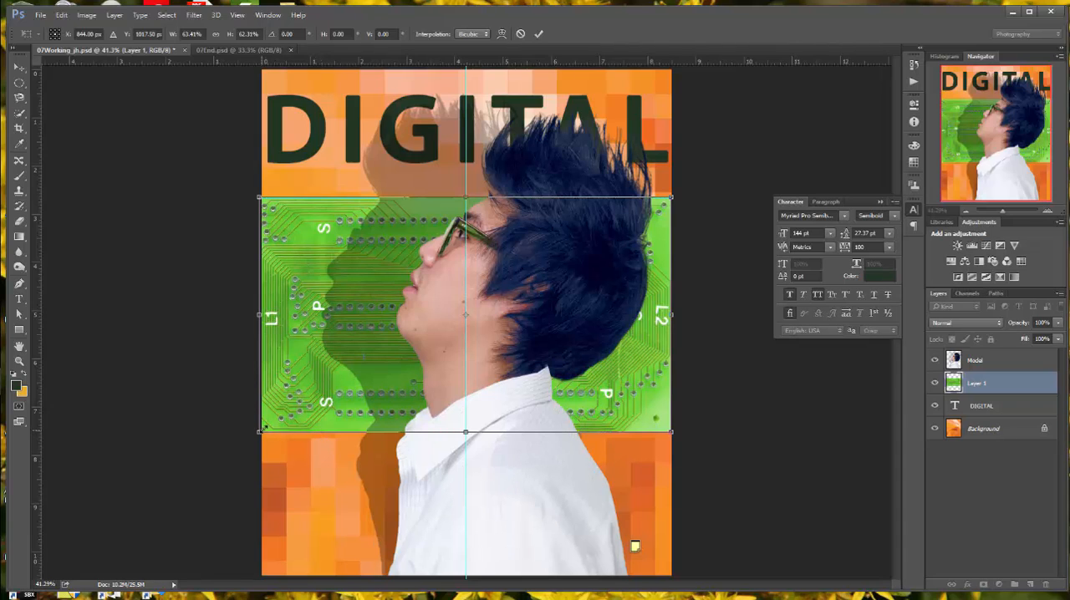
{"action": "left_click_drag", "start_coordinate": [262, 430], "coordinate": [264, 430]}
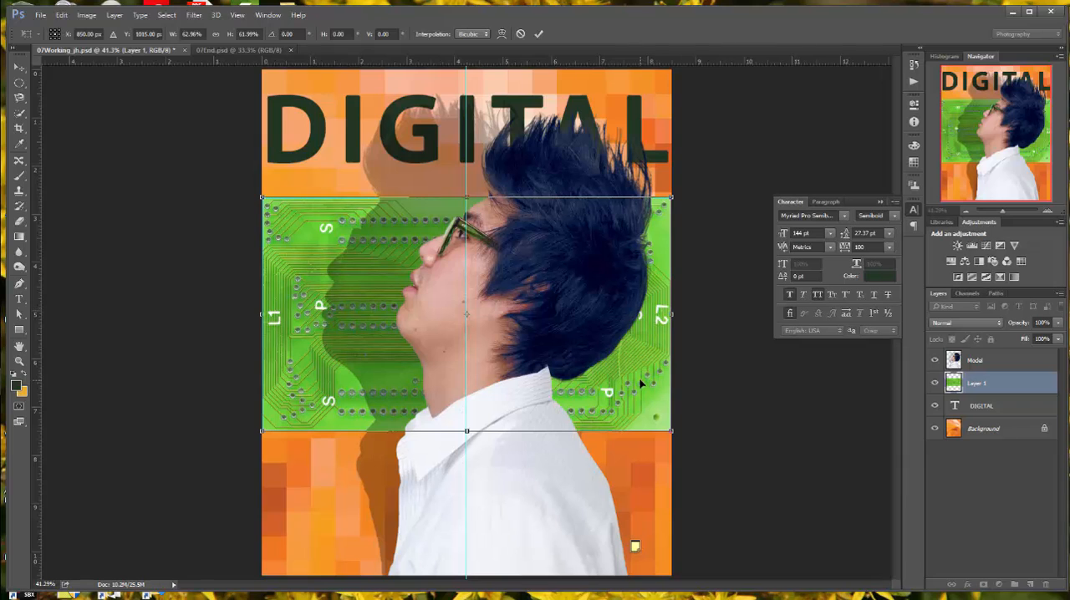
{"action": "left_click_drag", "start_coordinate": [639, 383], "coordinate": [640, 258]}
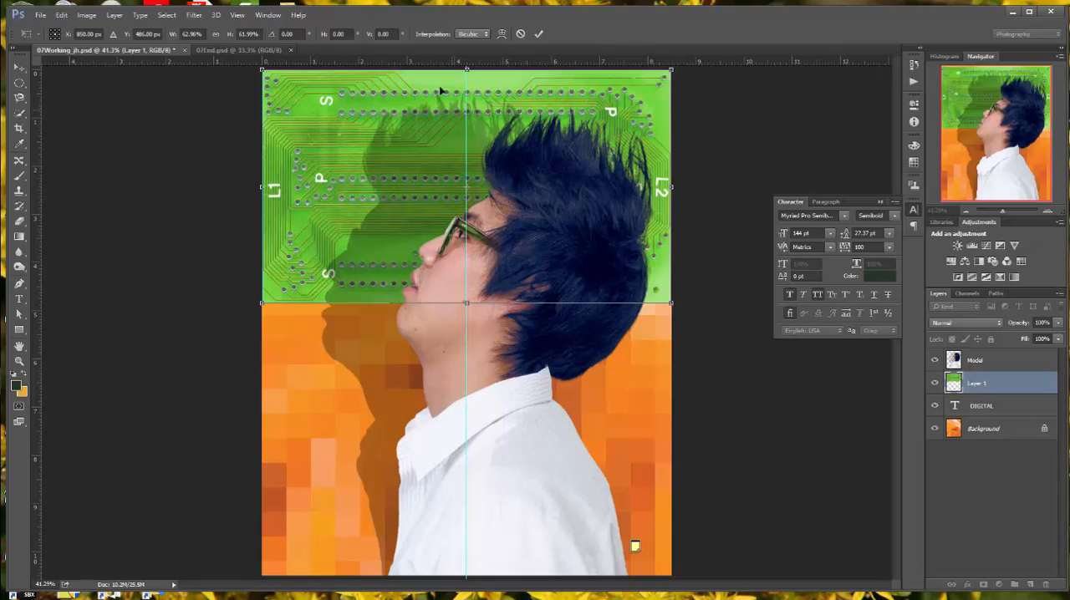
{"action": "left_click", "coordinate": [538, 34]}
Step: Rename Layer 1 to Circuit Board and create a clipping mask from it onto the DIGITAL text layer
{"action": "double_click", "coordinate": [982, 384]}
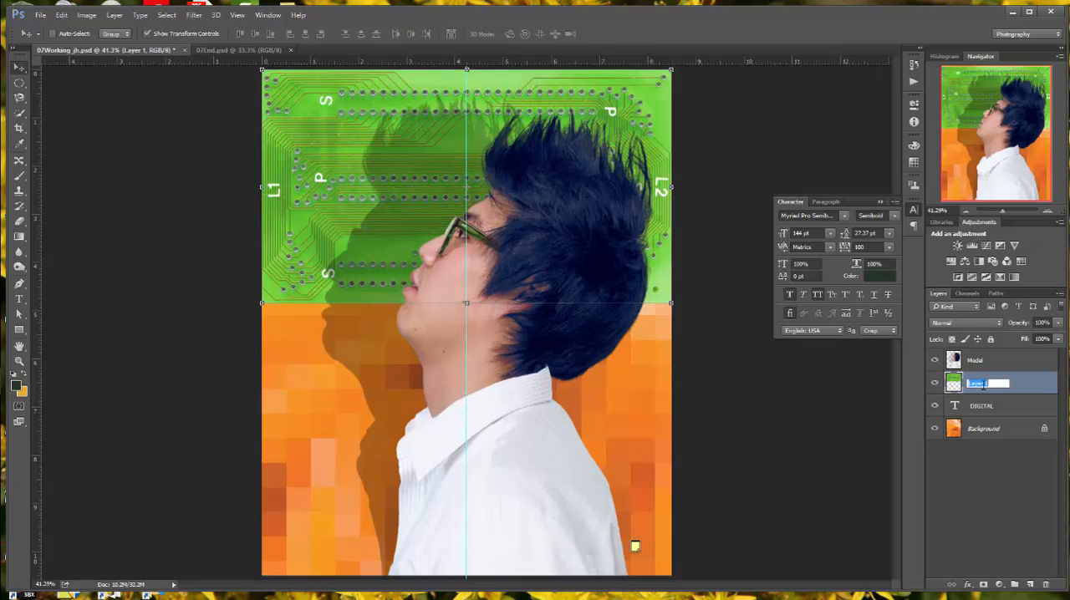
{"action": "type", "text": "Circuit Board"}
{"action": "key", "text": "Return"}
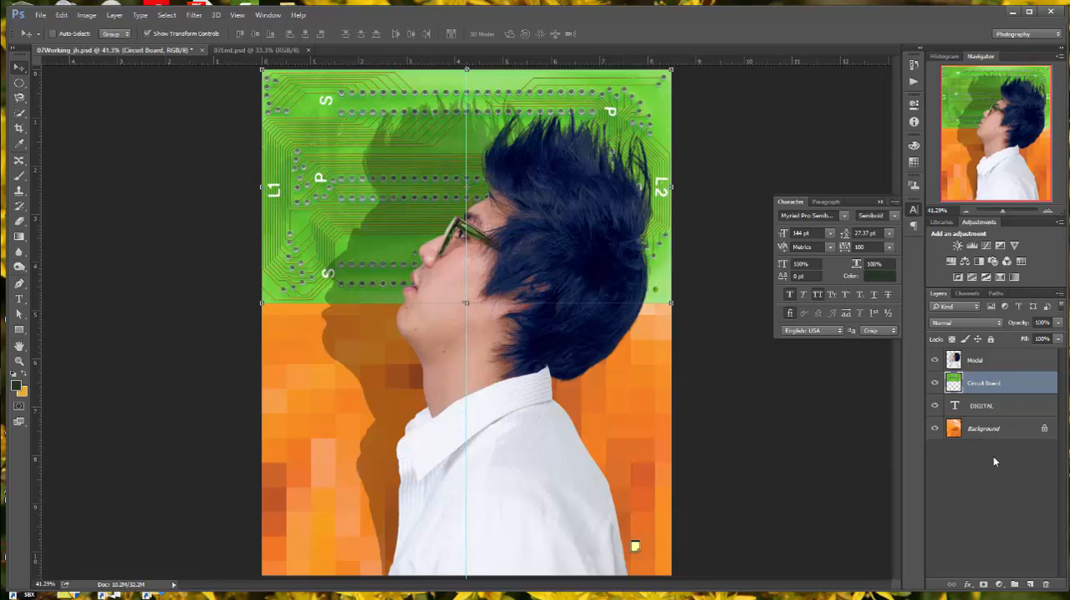
{"action": "left_click", "coordinate": [1060, 297]}
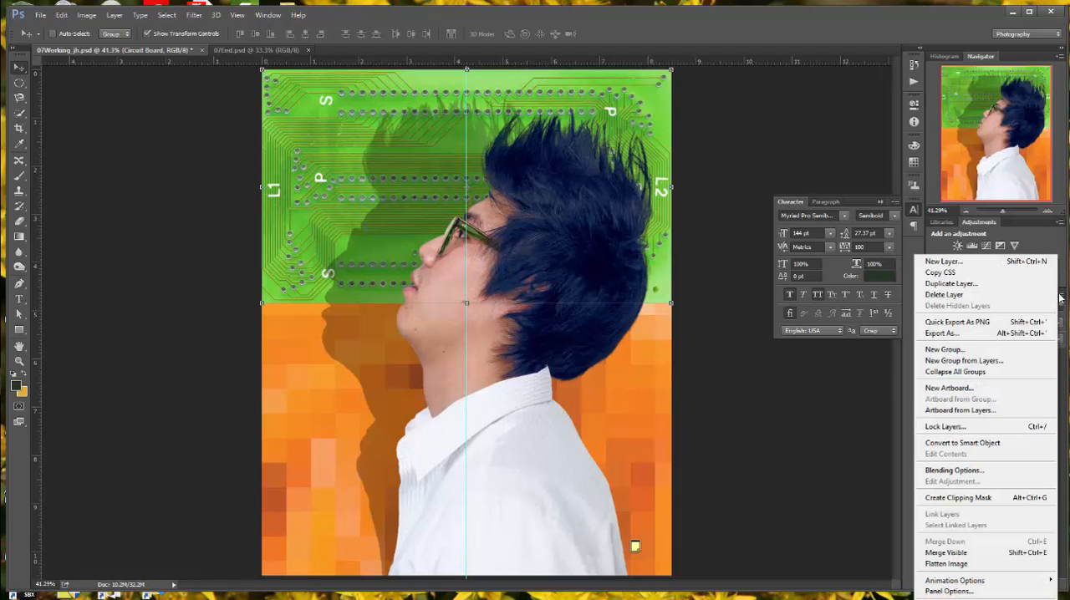
{"action": "left_click", "coordinate": [987, 498]}
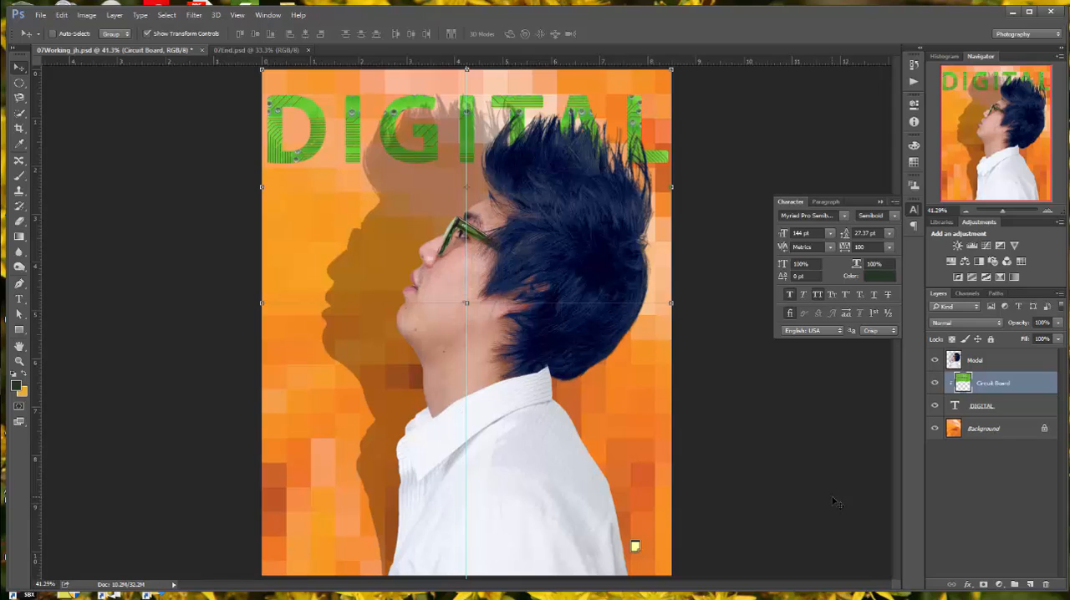
Step: Add an Inner Shadow effect to the DIGITAL text layer with 50% opacity and a distance of 20 px
{"action": "left_click", "coordinate": [984, 411]}
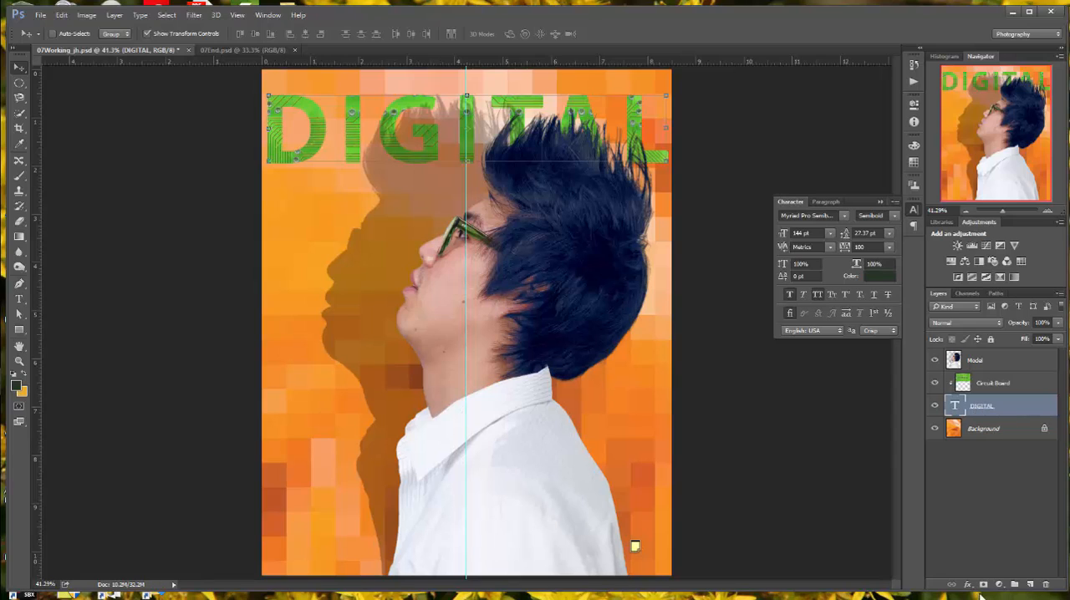
{"action": "left_click", "coordinate": [968, 584]}
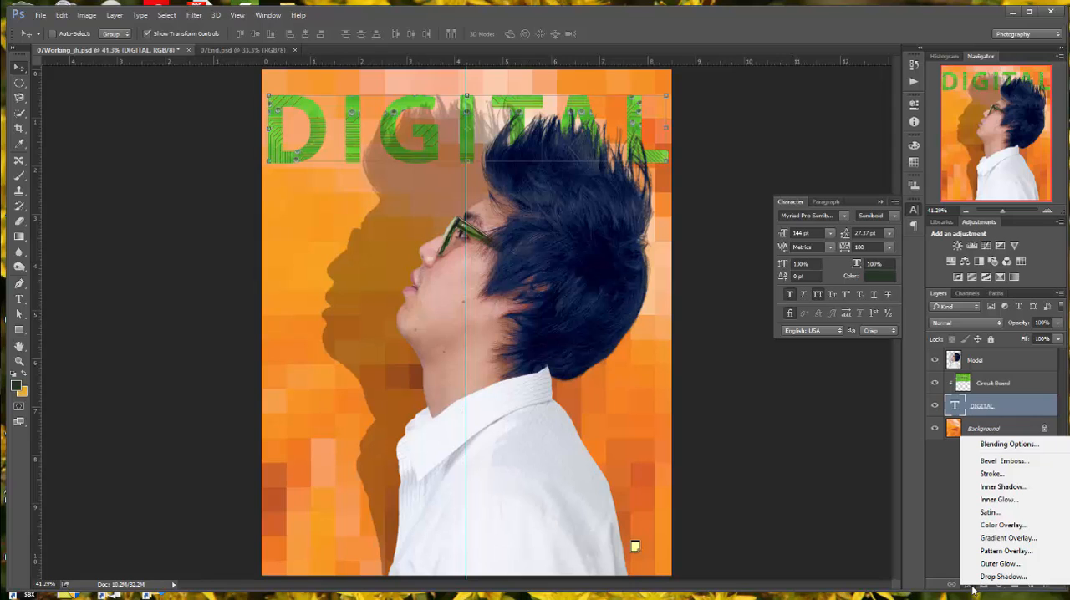
{"action": "left_click", "coordinate": [1026, 487]}
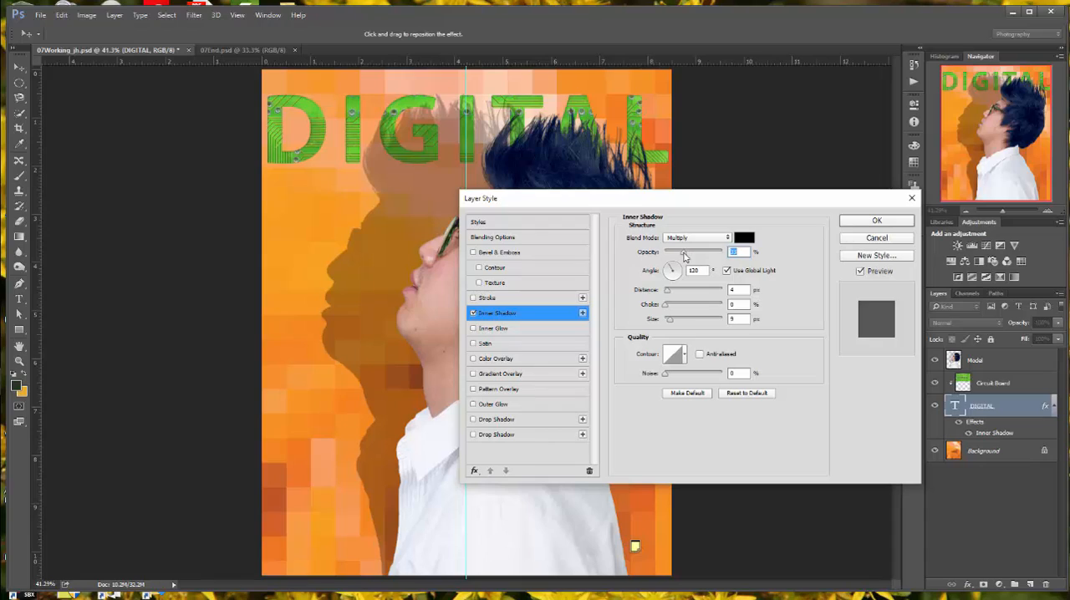
{"action": "left_click_drag", "start_coordinate": [684, 256], "coordinate": [694, 259]}
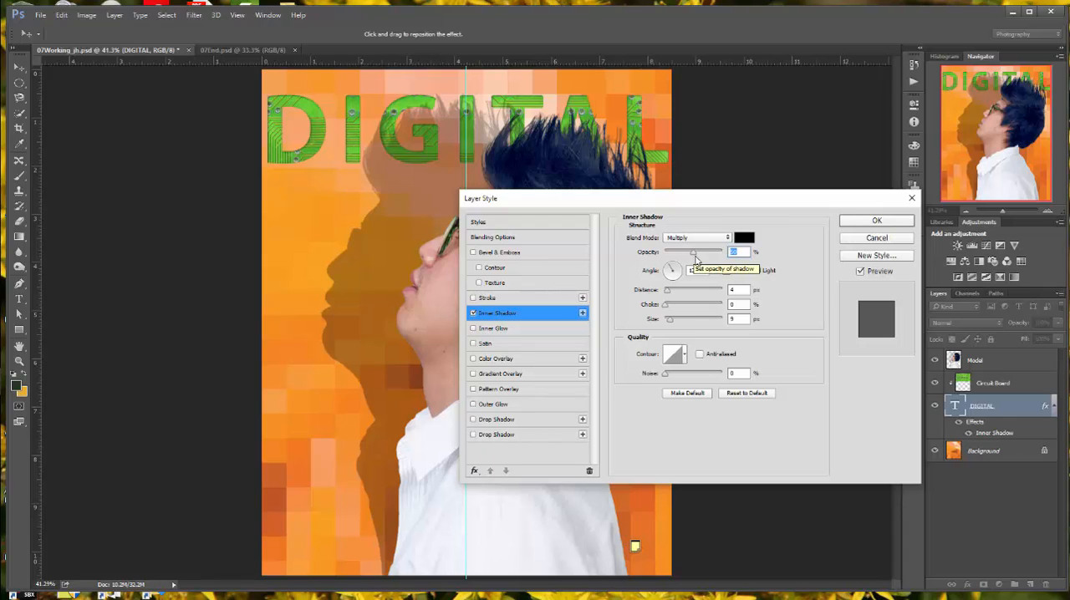
{"action": "left_click", "coordinate": [668, 294]}
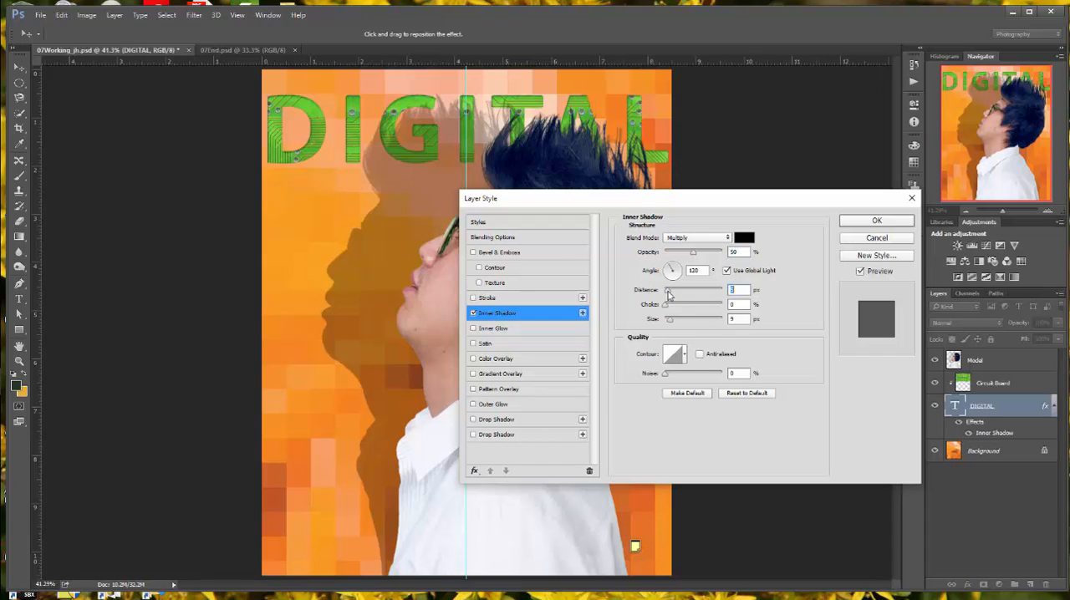
{"action": "left_click_drag", "start_coordinate": [668, 294], "coordinate": [671, 294]}
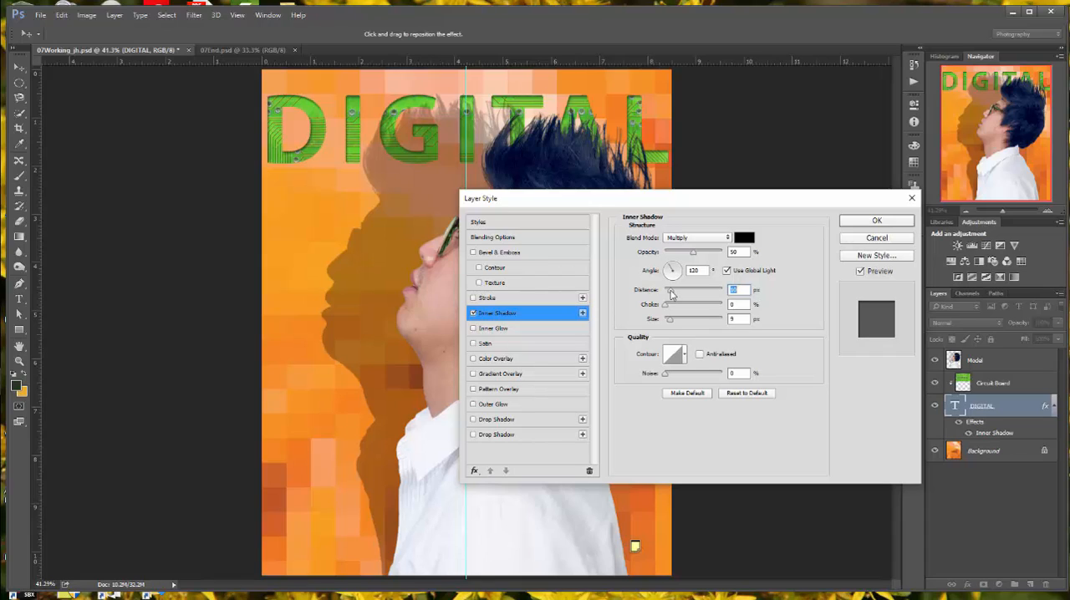
{"action": "left_click_drag", "start_coordinate": [670, 290], "coordinate": [671, 291]}
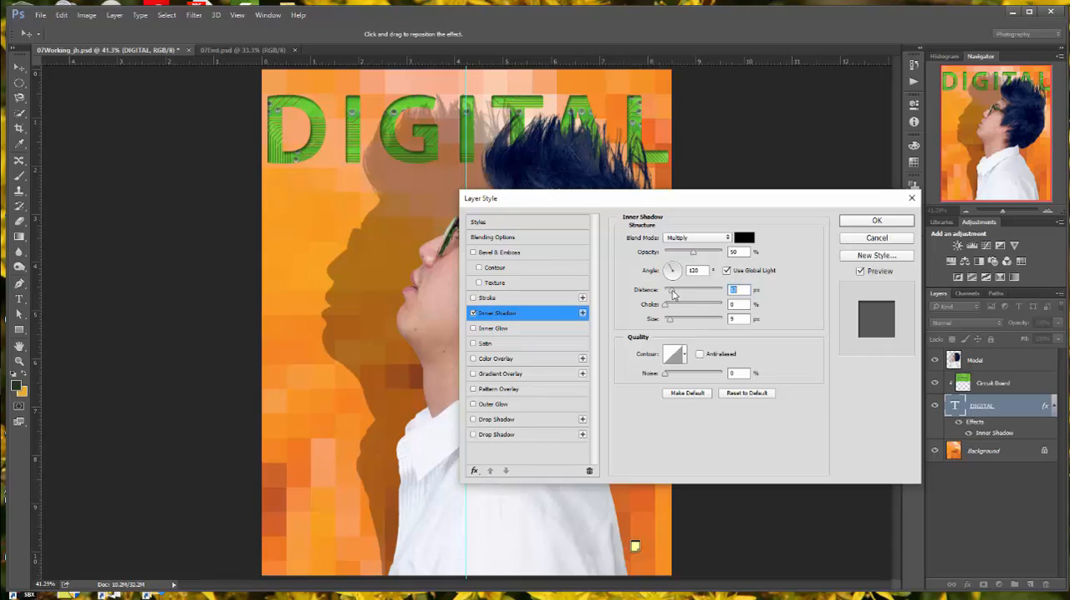
{"action": "left_click_drag", "start_coordinate": [674, 294], "coordinate": [678, 295]}
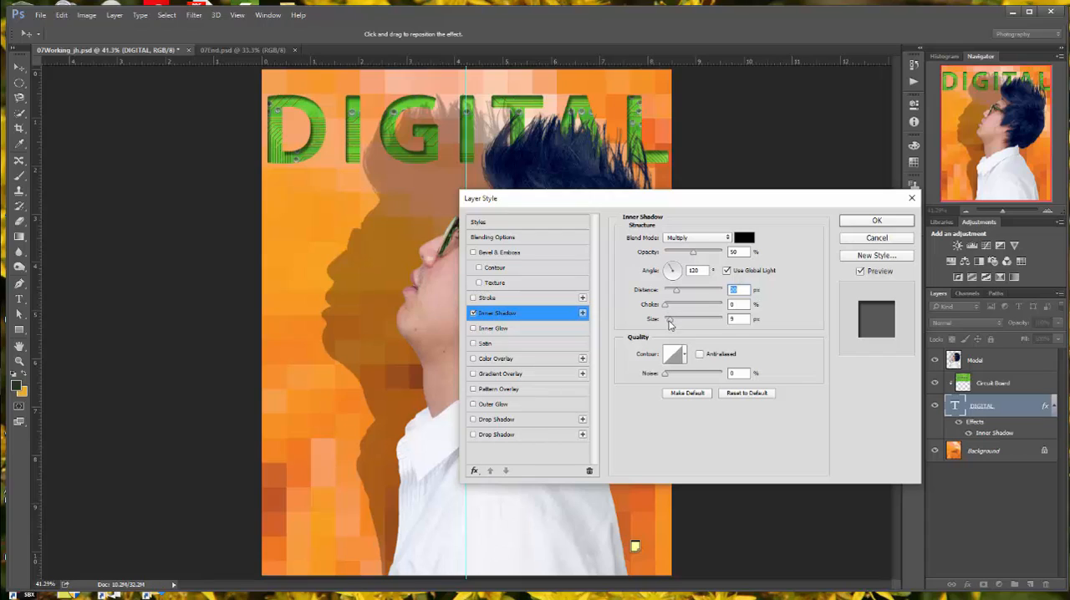
Step: Set the inner shadow's size to about 24 px, apply the layer style and save the document
{"action": "left_click", "coordinate": [668, 322]}
{"action": "left_click_drag", "start_coordinate": [668, 323], "coordinate": [679, 326]}
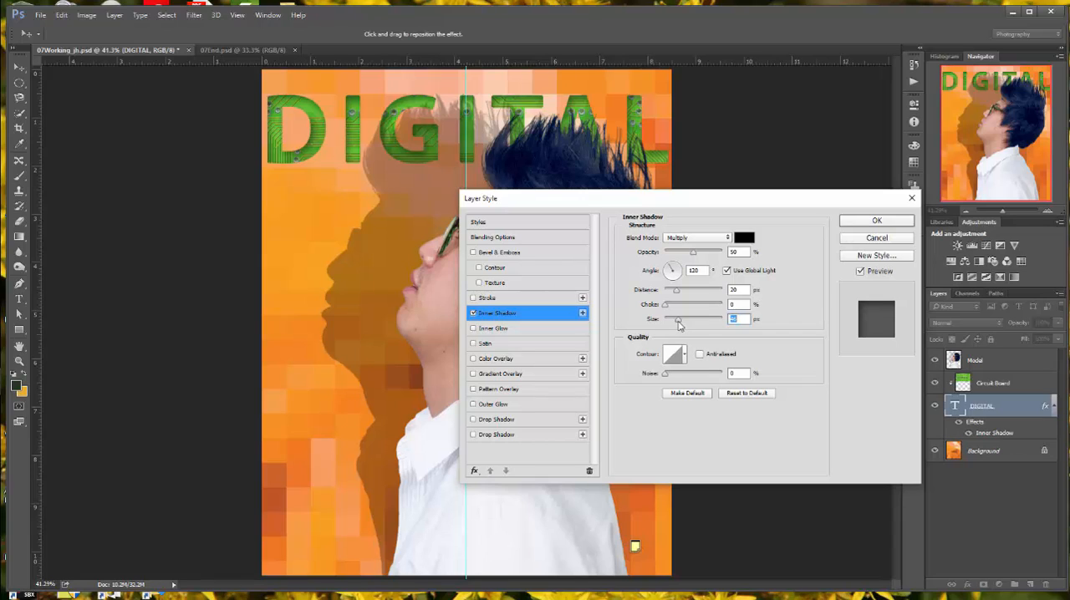
{"action": "left_click_drag", "start_coordinate": [678, 326], "coordinate": [675, 324]}
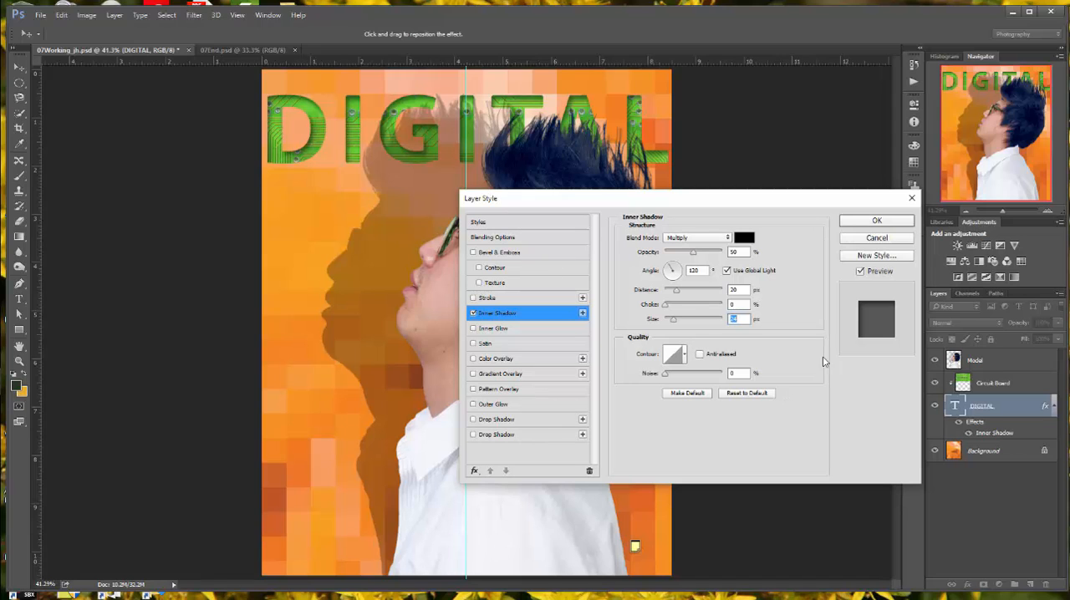
{"action": "left_click", "coordinate": [876, 222]}
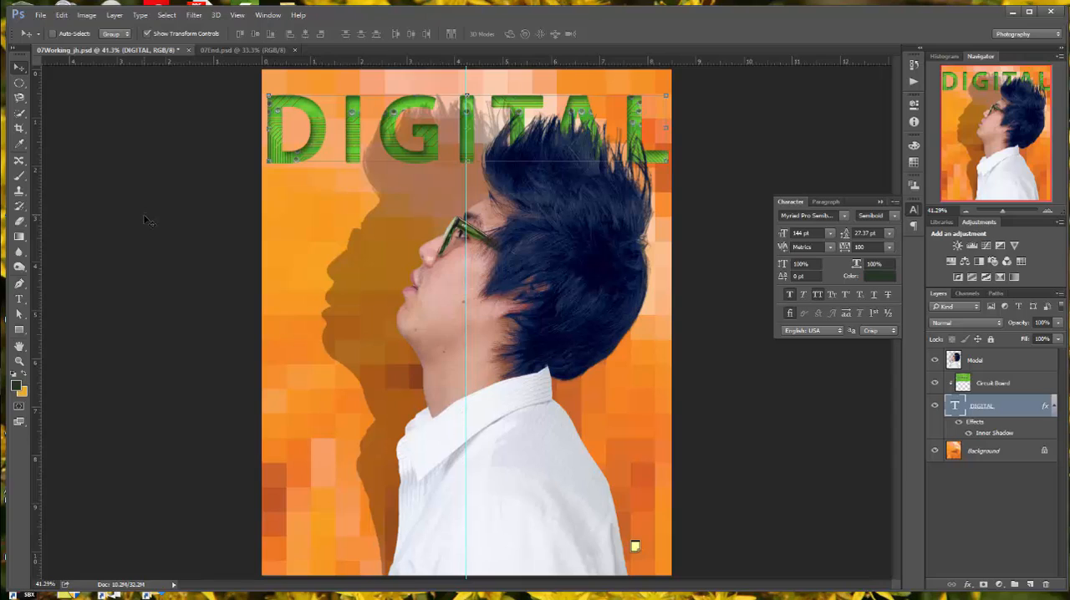
{"action": "key", "text": "ctrl+s"}
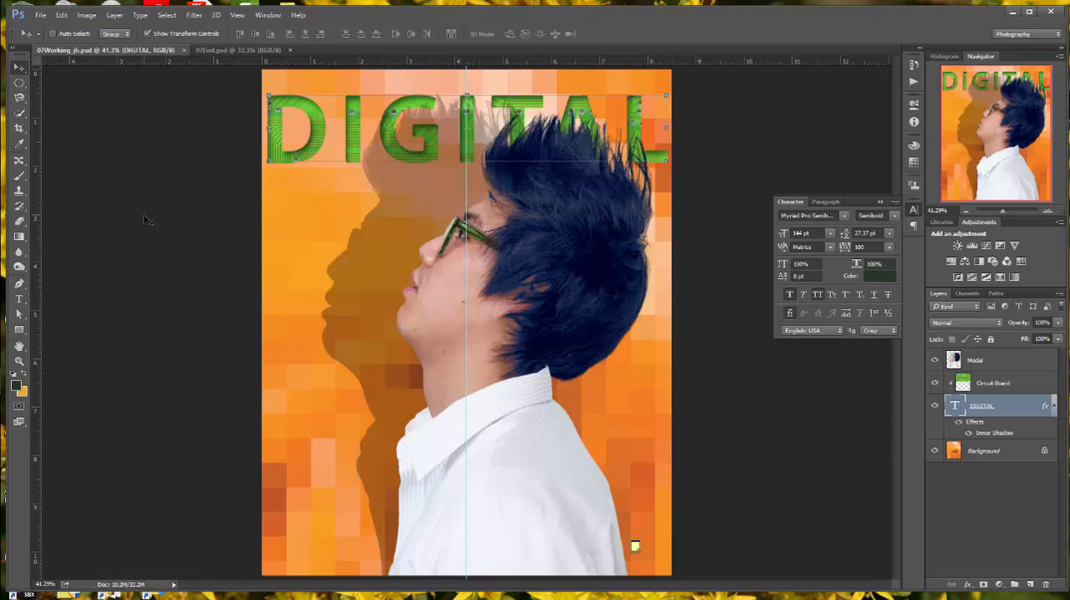